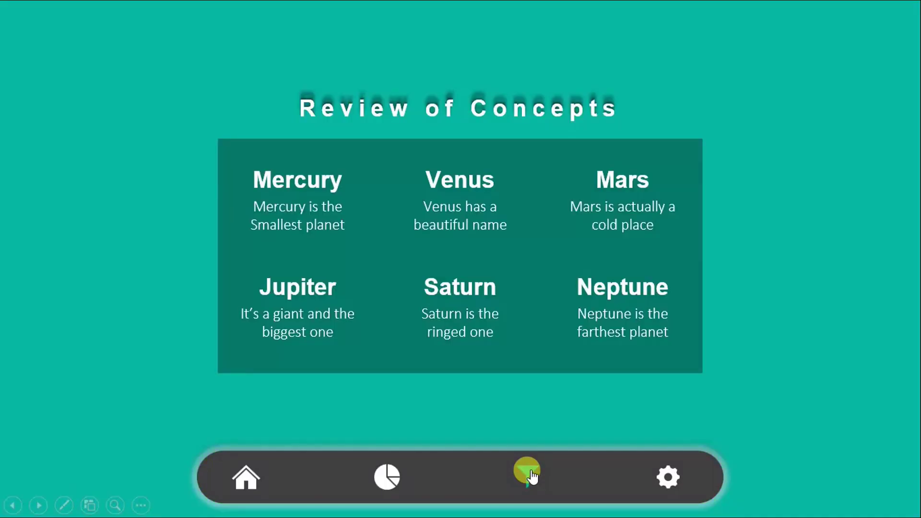
Step: In the slide show, test each nav icon: the 31,500, title, pie-chart and Review of Concepts slides
left_click(667, 479)
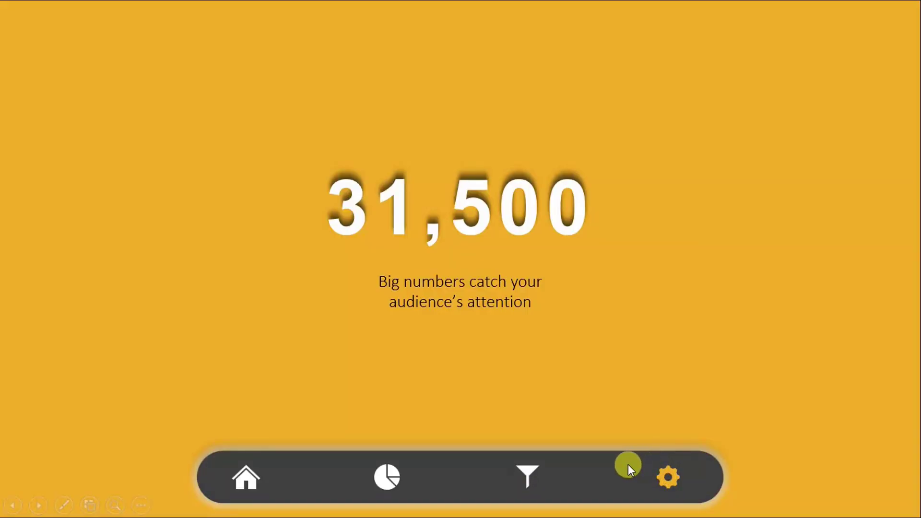
left_click(243, 475)
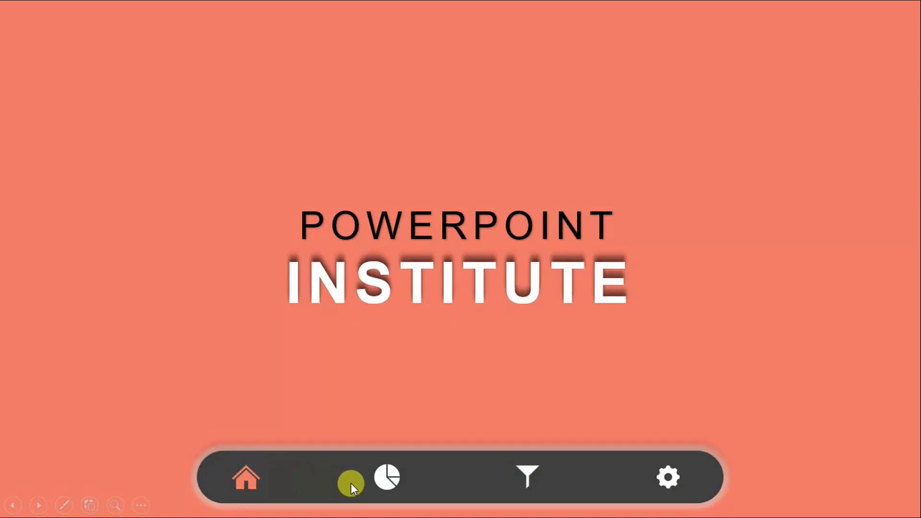
left_click(390, 481)
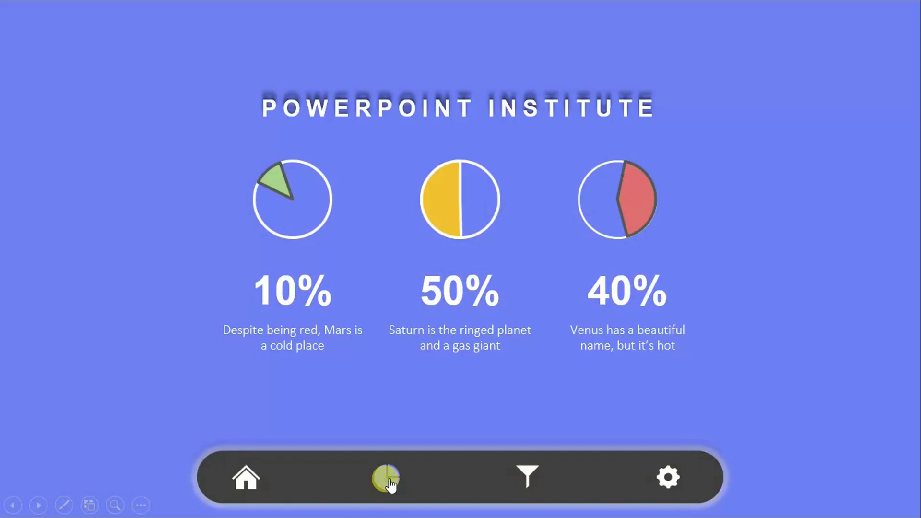
left_click(529, 476)
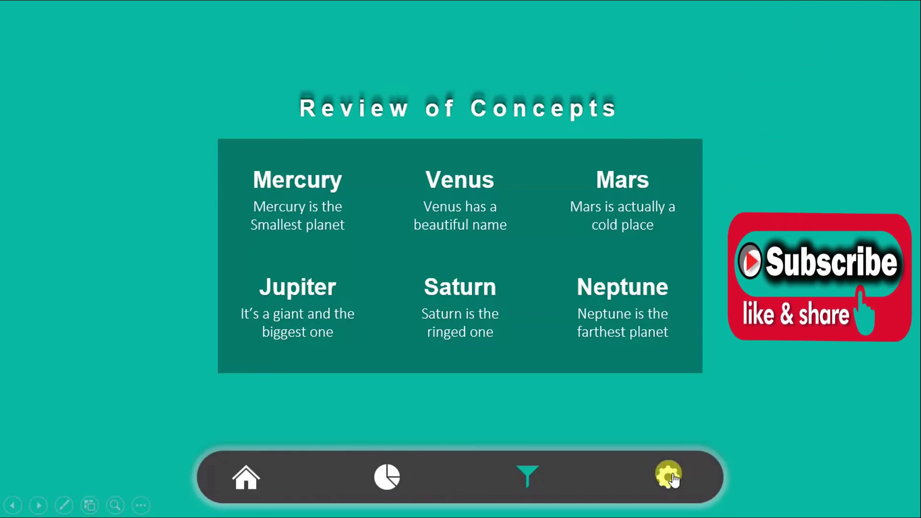
left_click(673, 479)
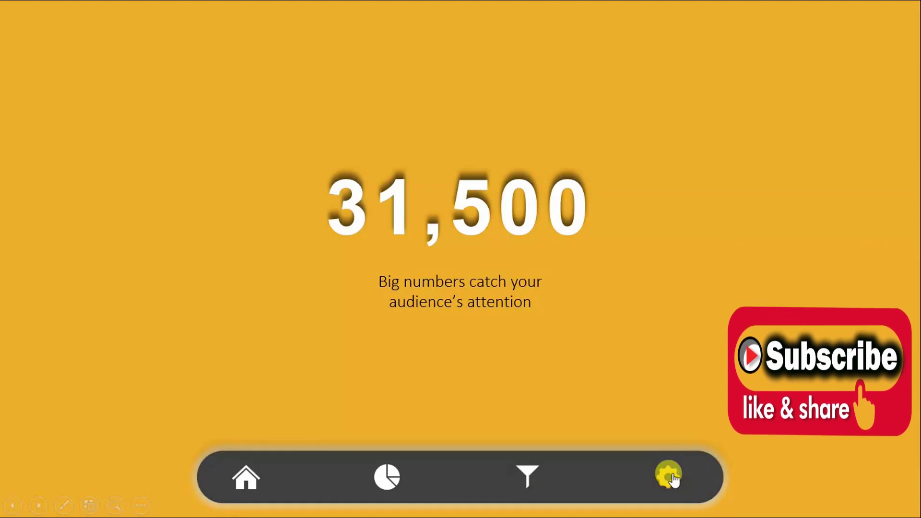
left_click(257, 481)
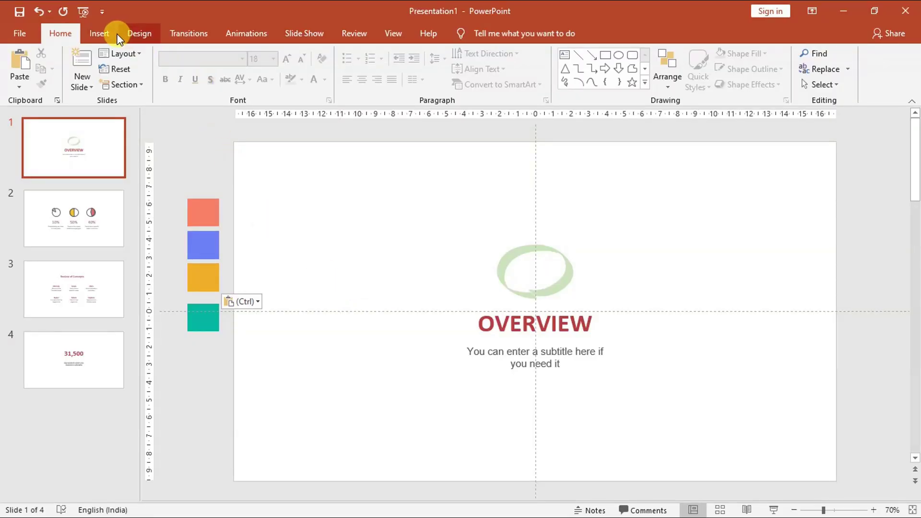
Step: Look through slides 2, 3 and 4, then return to the OVERVIEW title slide
left_click(64, 240)
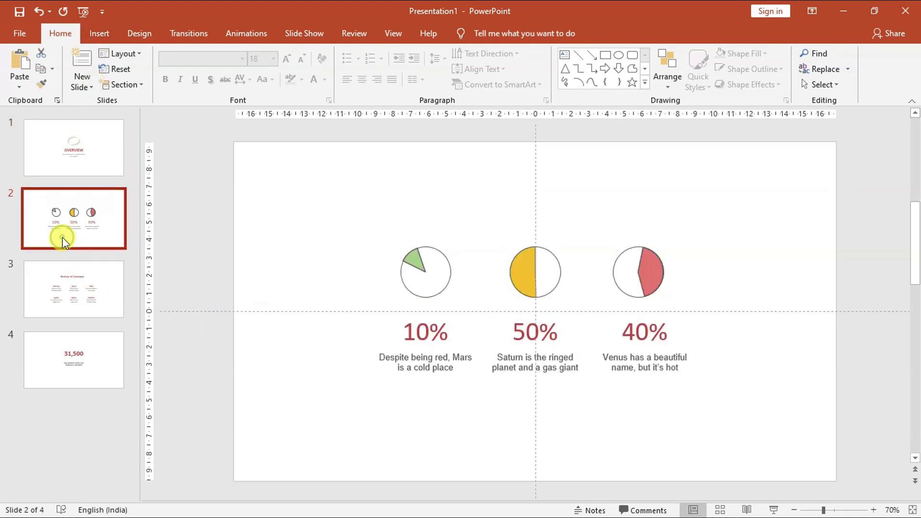
left_click(83, 302)
left_click(80, 360)
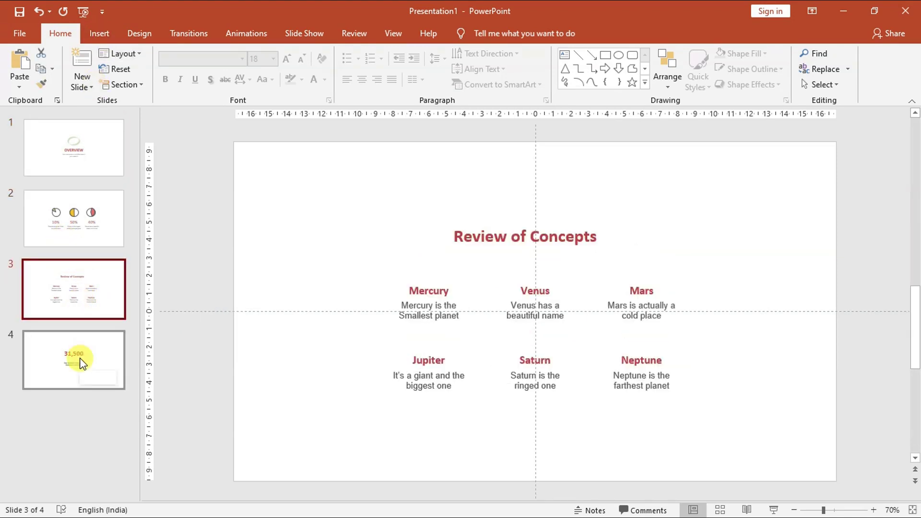
left_click(72, 294)
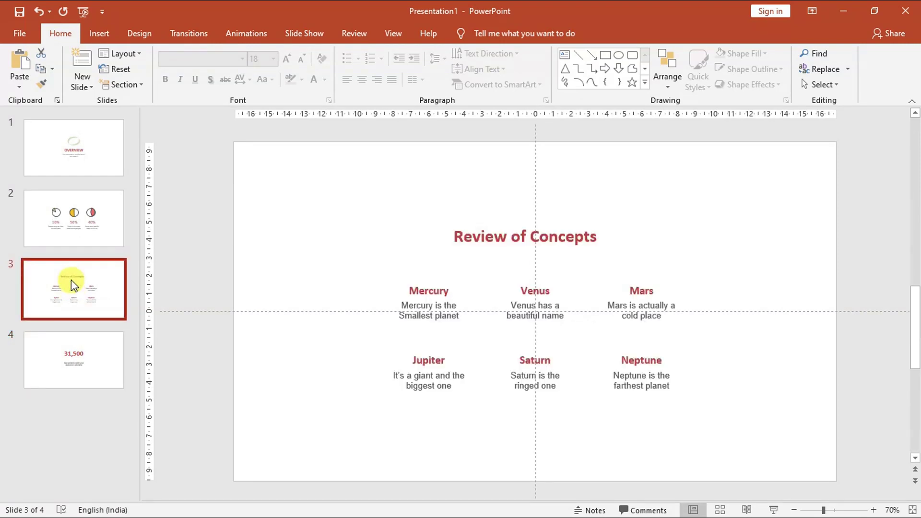
left_click(76, 213)
left_click(74, 150)
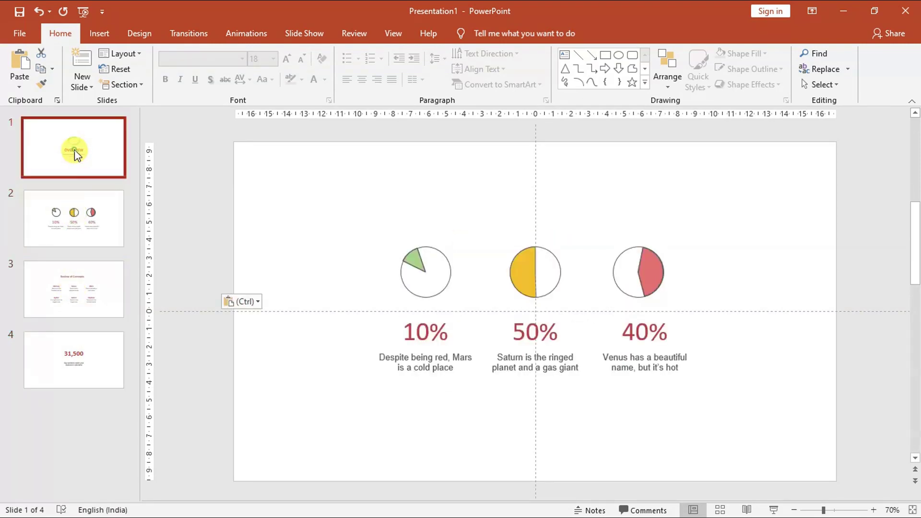
Step: Draw a wide rounded rectangle at the slide bottom, round it into a pill, centre it and nudge it down
left_click(99, 33)
left_click(214, 68)
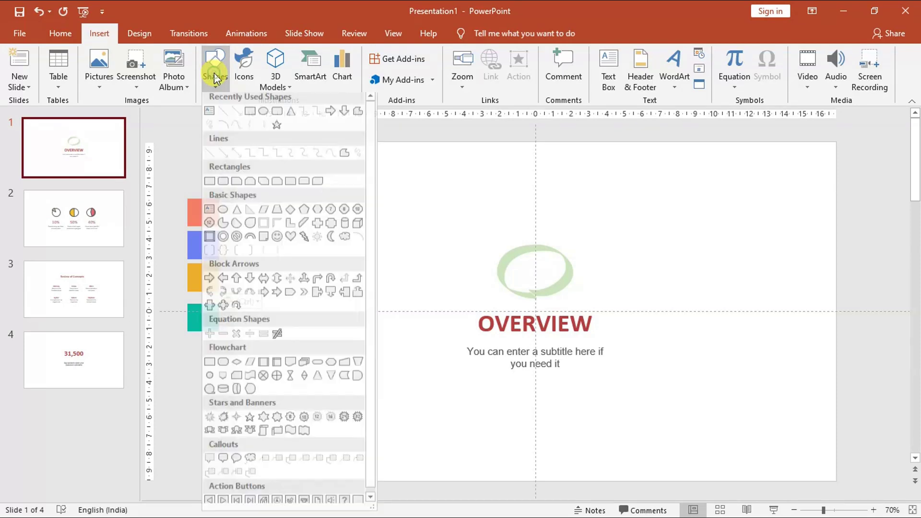
left_click(263, 116)
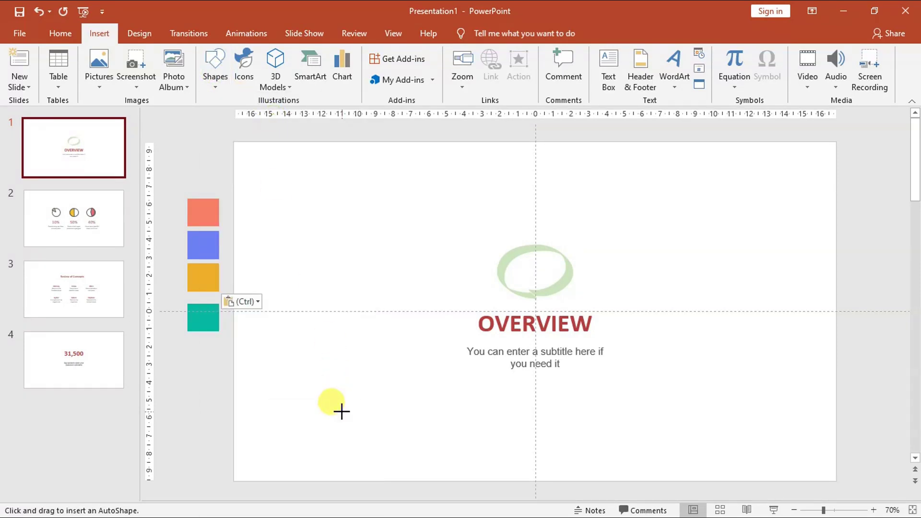
mouse_move(341, 412)
left_mouse_down()
mouse_move(462, 437)
mouse_move(686, 446)
left_mouse_up()
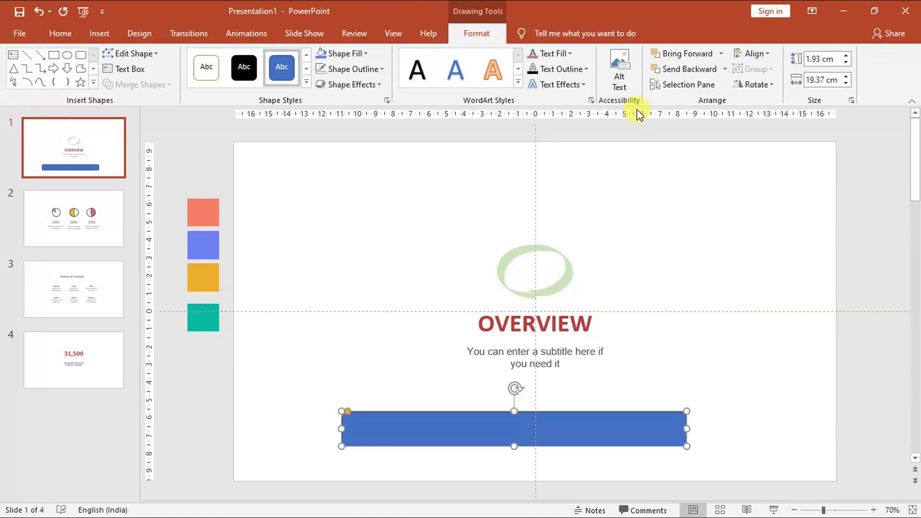
left_click_drag(347, 415, 394, 417)
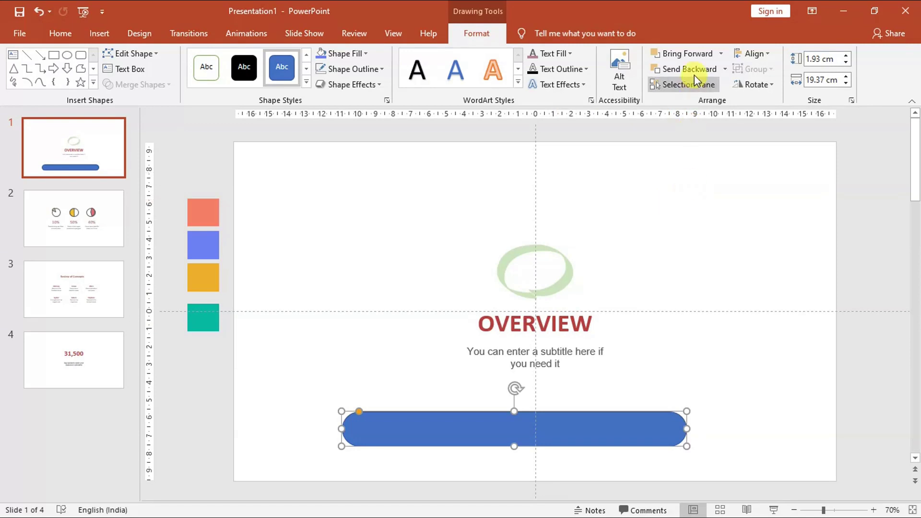
left_click(751, 54)
left_click(769, 86)
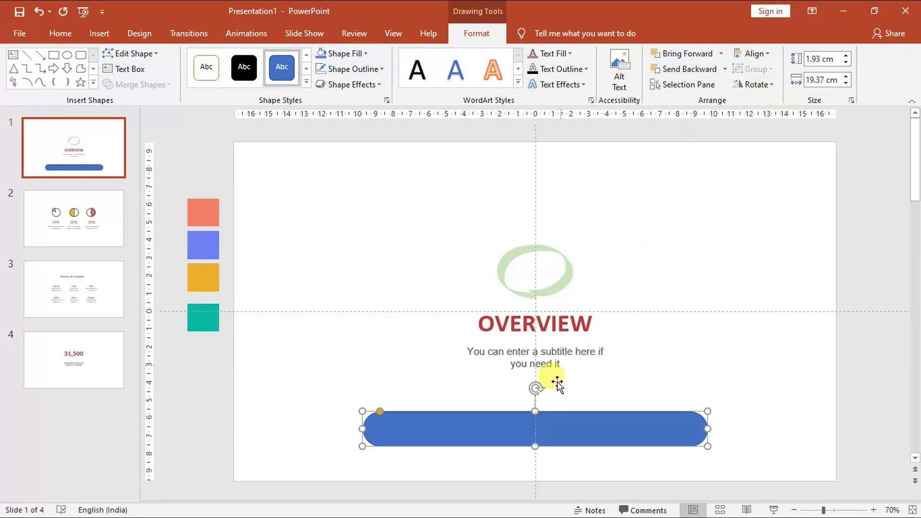
left_click_drag(556, 431, 554, 453)
right_click(552, 450)
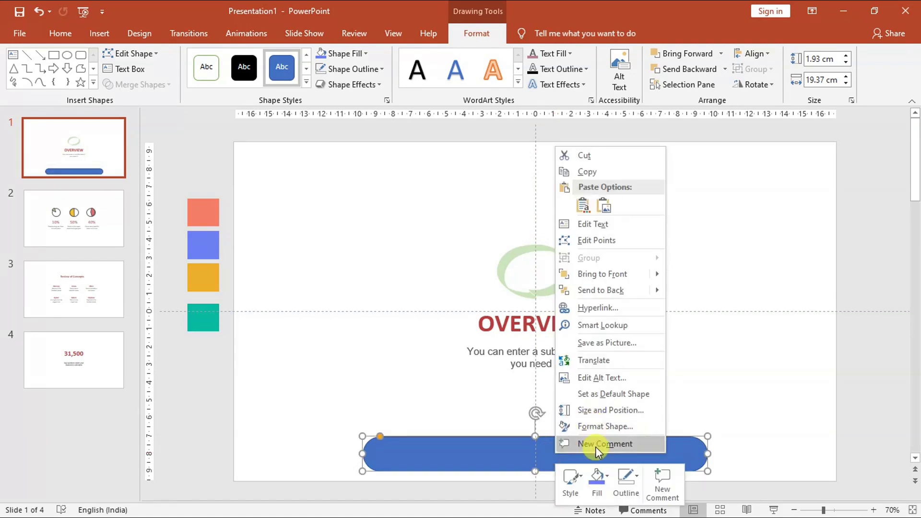
Step: Fill the pill bar dark grey and remove its outline
left_click(589, 482)
left_click(589, 482)
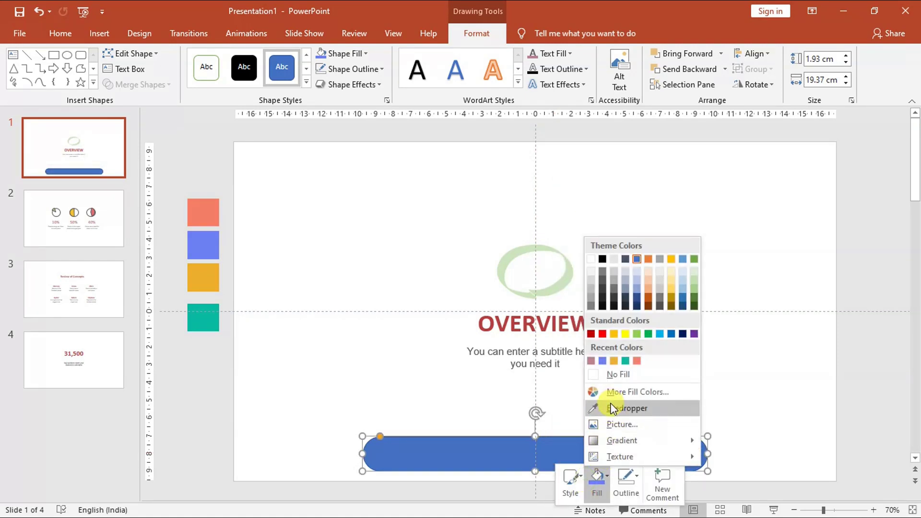
left_click(601, 289)
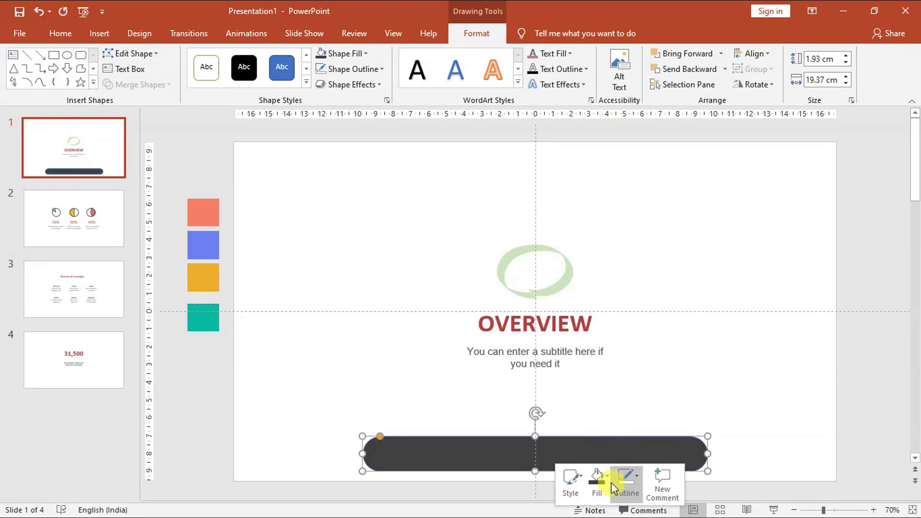
left_click(626, 481)
left_click(626, 389)
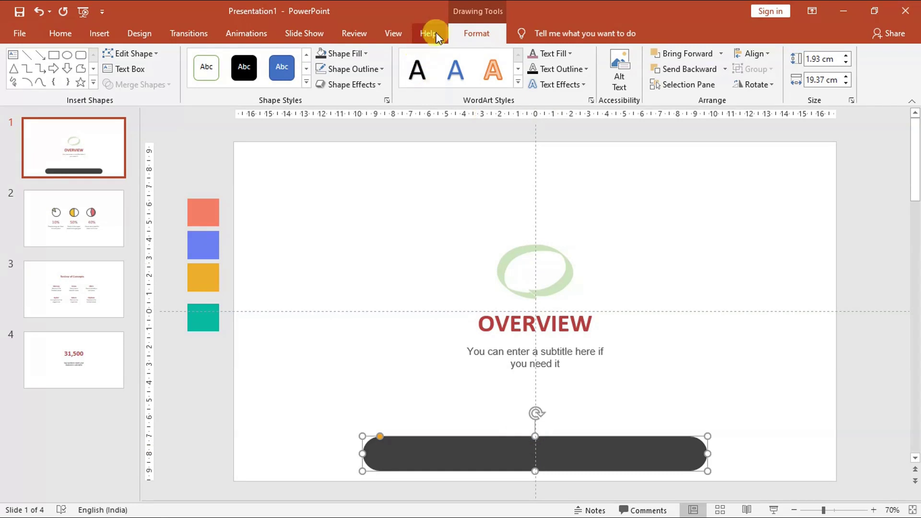
Step: Give the bar a bottom-centre outer shadow
left_click(353, 85)
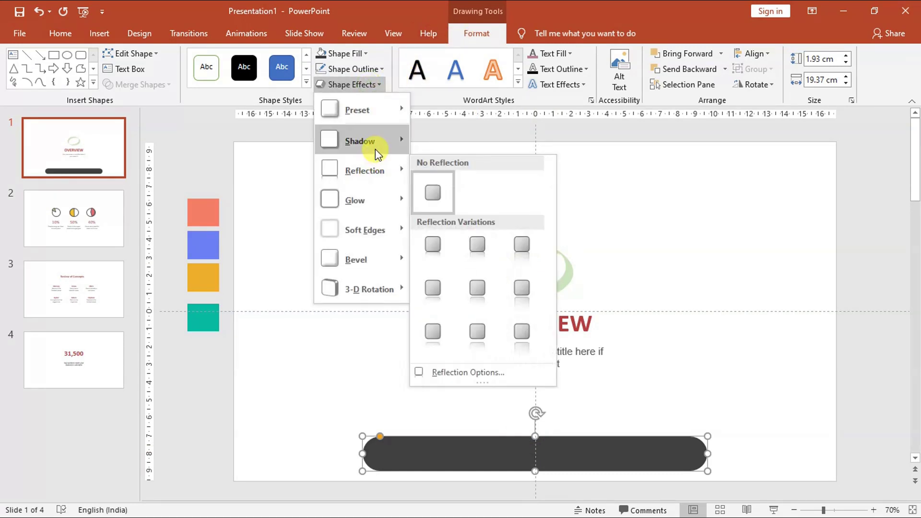
mouse_move(407, 140)
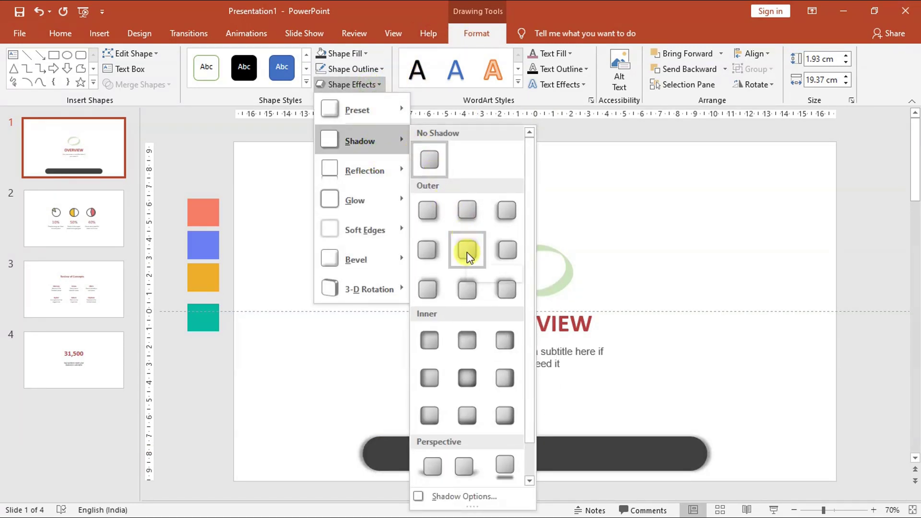
left_click(466, 288)
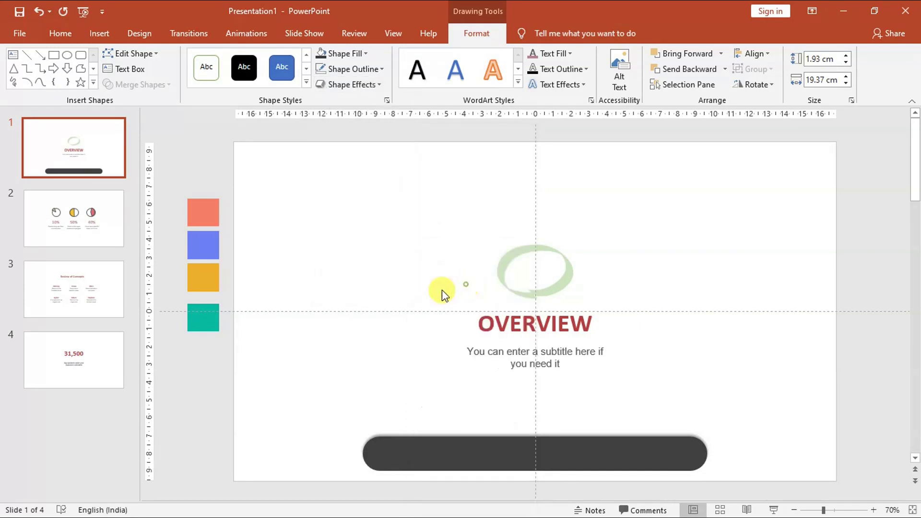
left_click(727, 290)
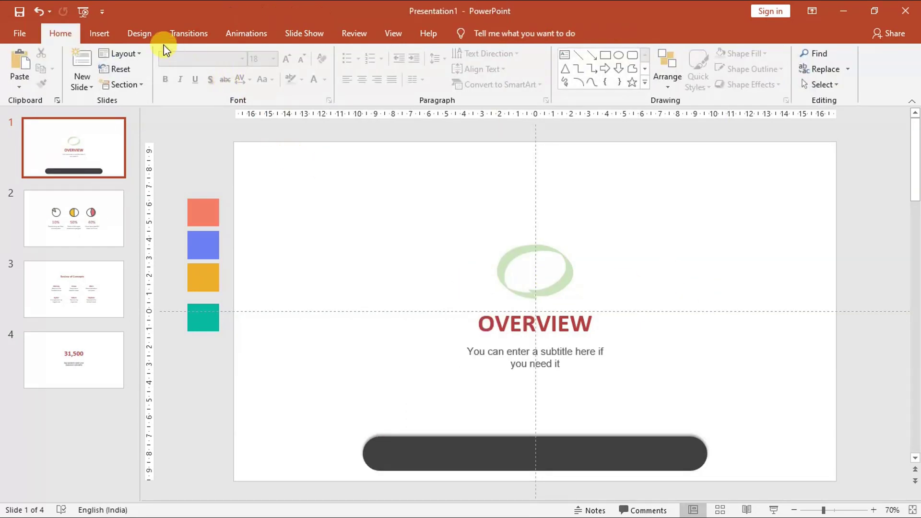
Step: In the icon library, search 'home' and select the house icon, then clear the search
left_click(113, 34)
left_click(247, 73)
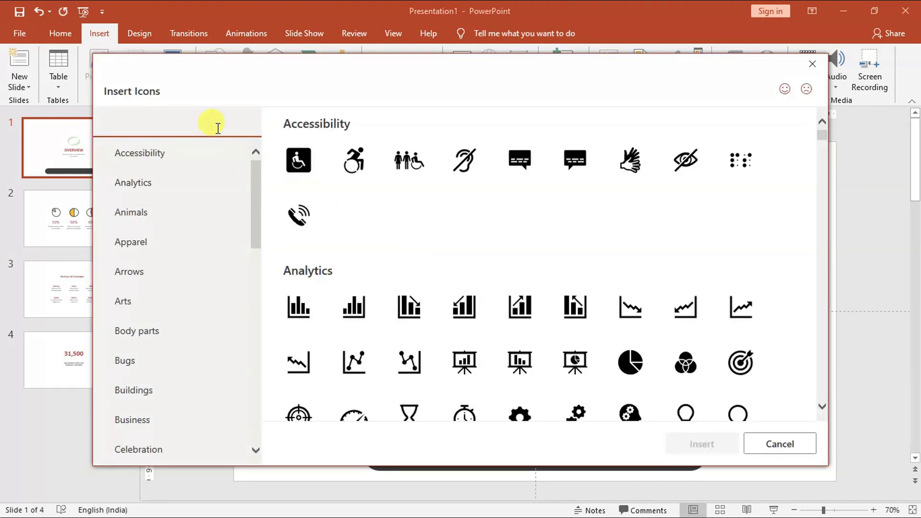
type("home")
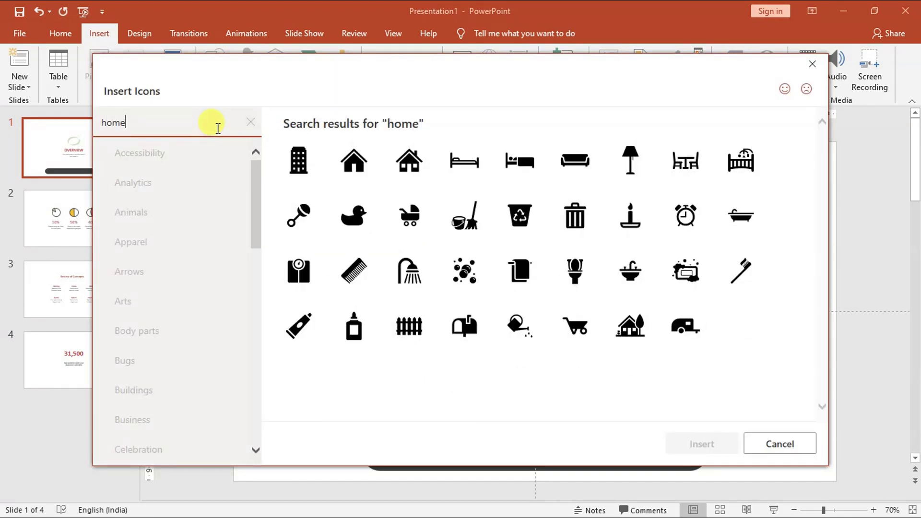
left_click(344, 170)
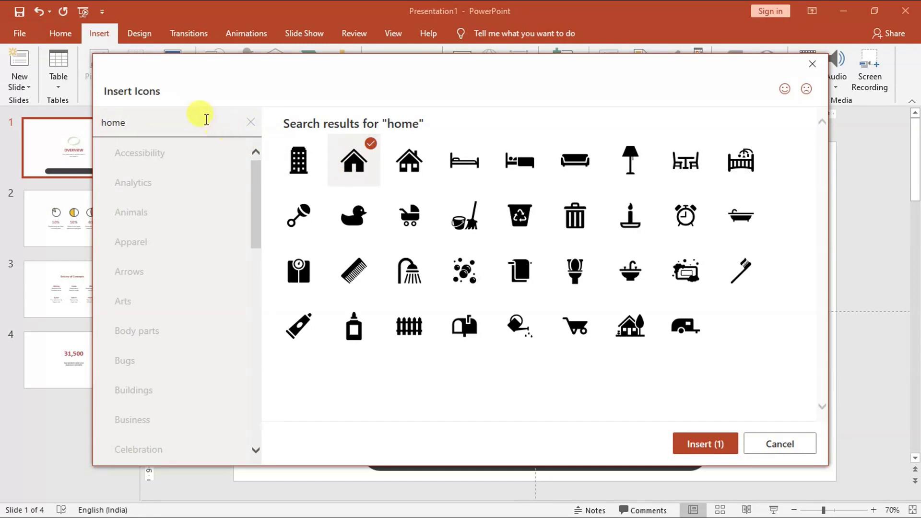
left_click_drag(161, 122, 7, 127)
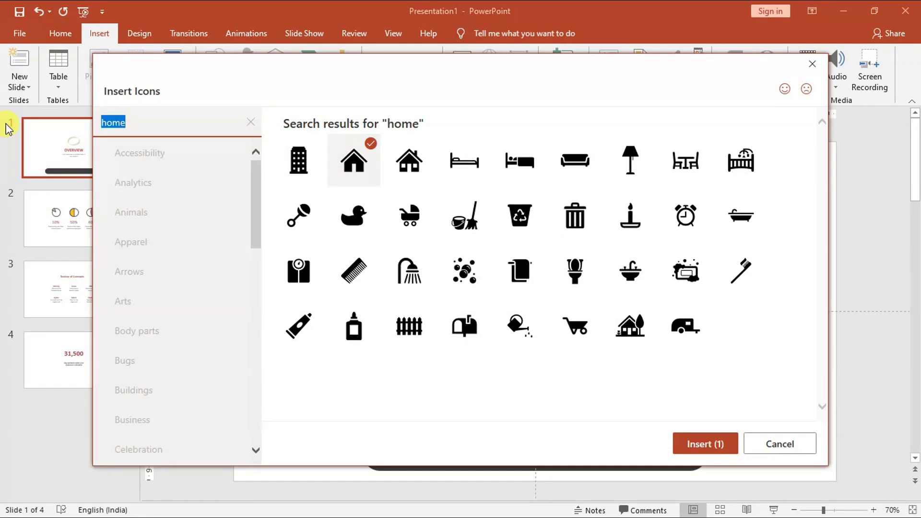
key("BackSpace")
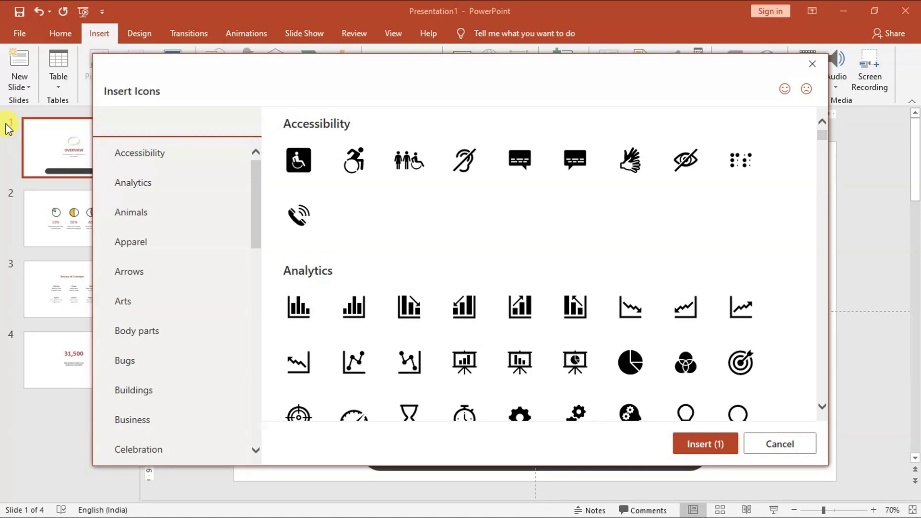
Step: Also select the pie-chart, gear and funnel icons and insert all four
left_click(630, 362)
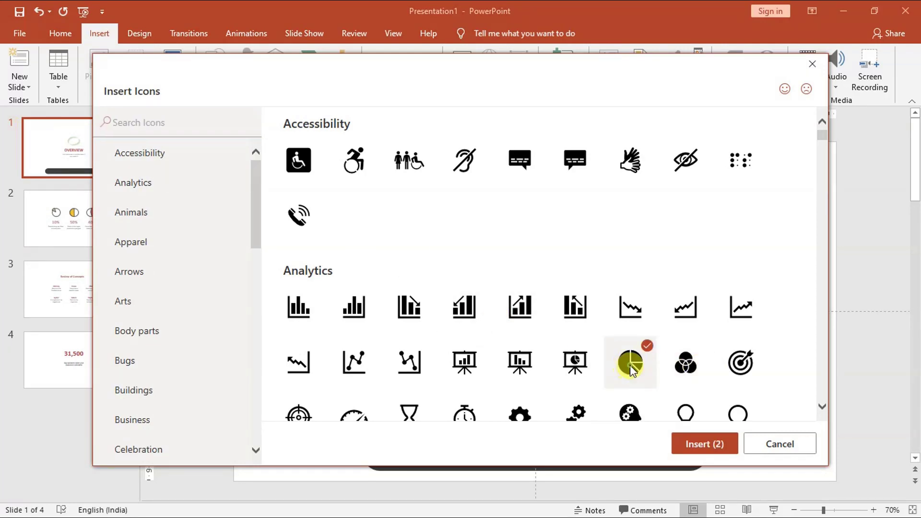
scroll(629, 367, "down", 1)
left_click(523, 370)
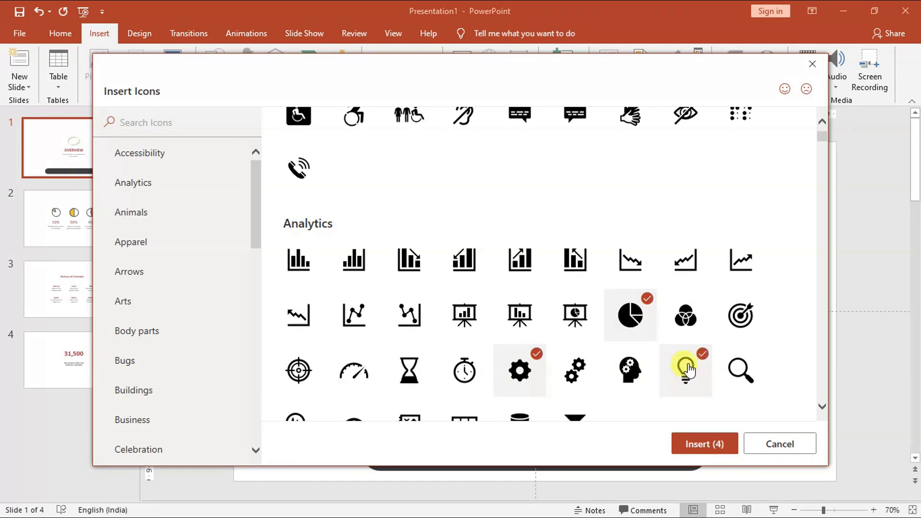
scroll(518, 375, "down", 2)
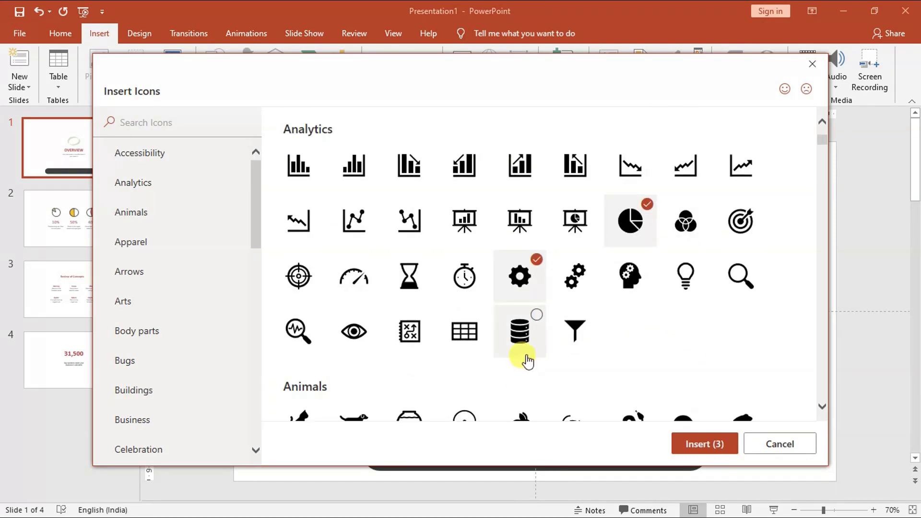
left_click(568, 339)
left_click(696, 441)
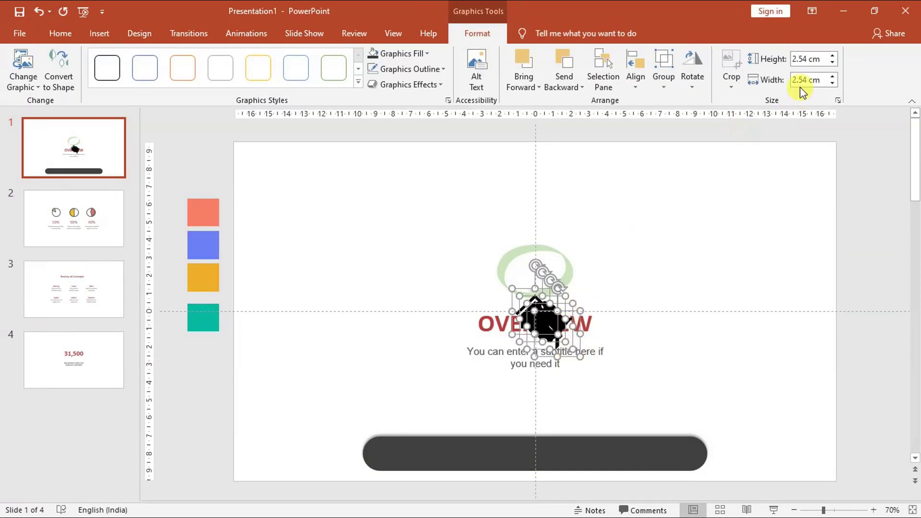
Step: Resize the inserted icons to 1.5 cm
left_click(805, 59)
key("Return")
left_click(763, 269)
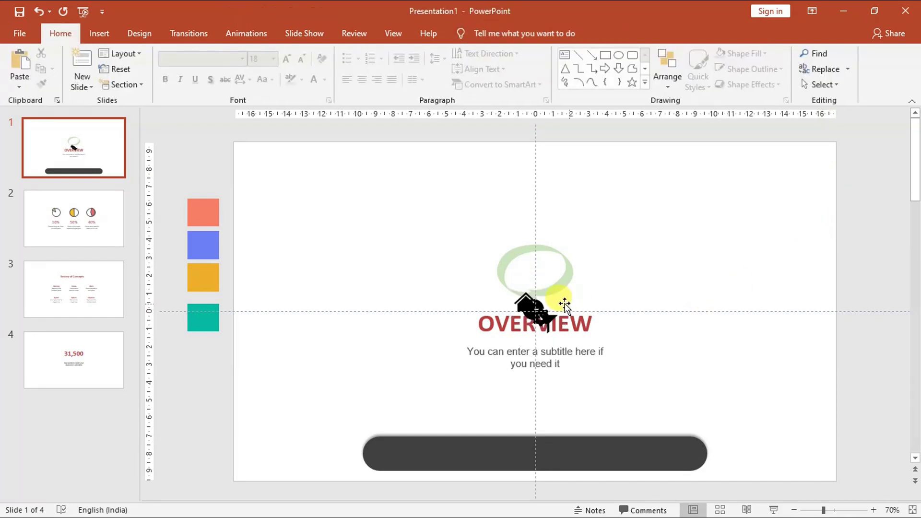
Step: Place house, pie, funnel and gear icons across the dark bar, left to right, and select all four
left_click_drag(525, 305, 490, 447)
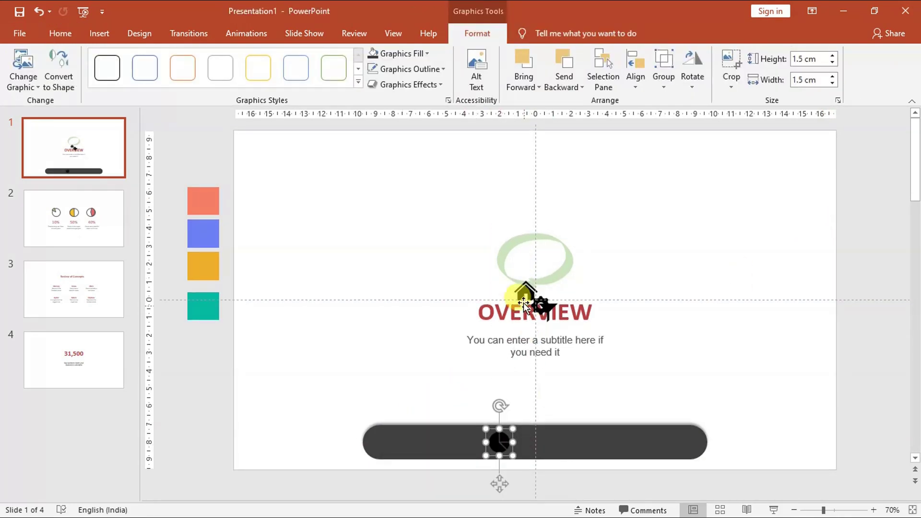
left_click_drag(524, 303, 396, 453)
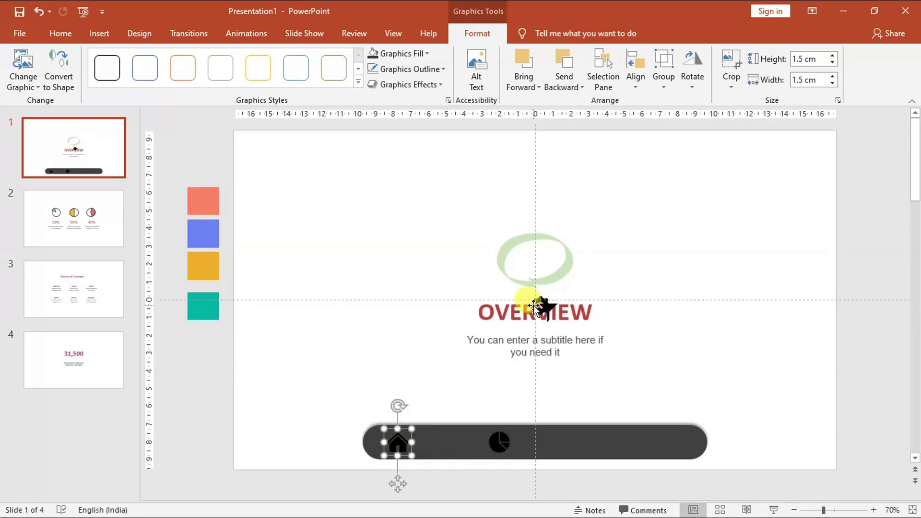
left_click_drag(541, 318, 669, 453)
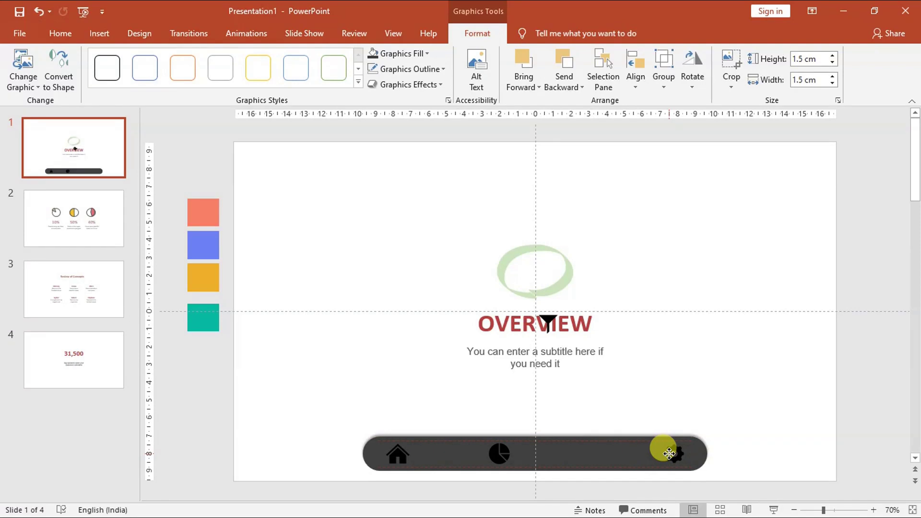
left_click_drag(548, 318, 586, 453)
scroll(583, 448, "down", 1)
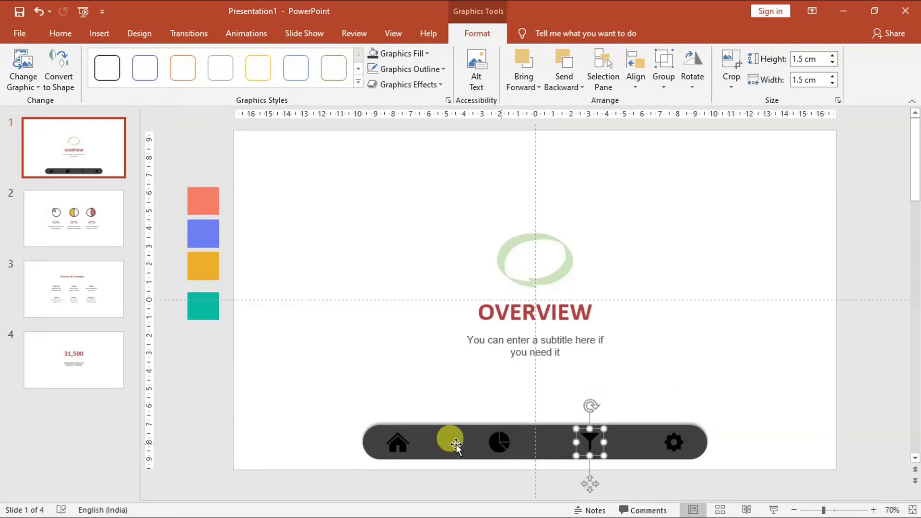
left_click(400, 446)
left_click(497, 440, "shift")
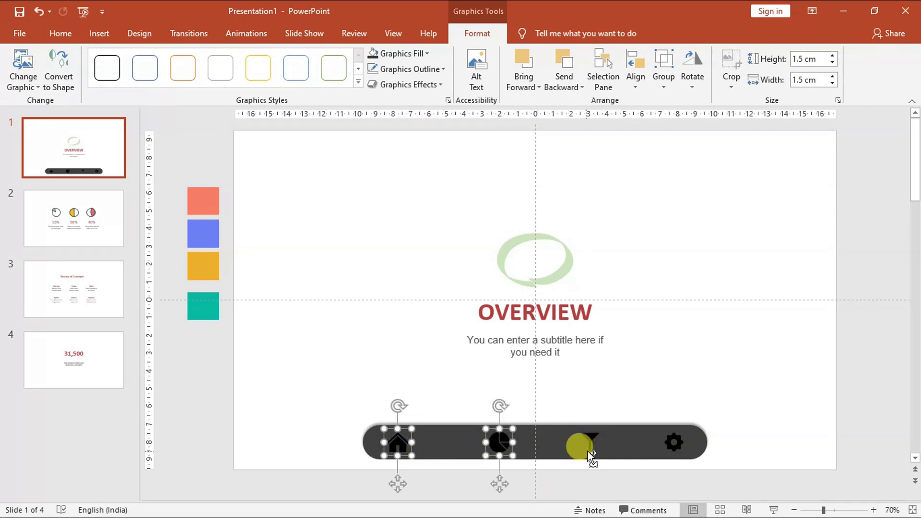
left_click(672, 442, "shift")
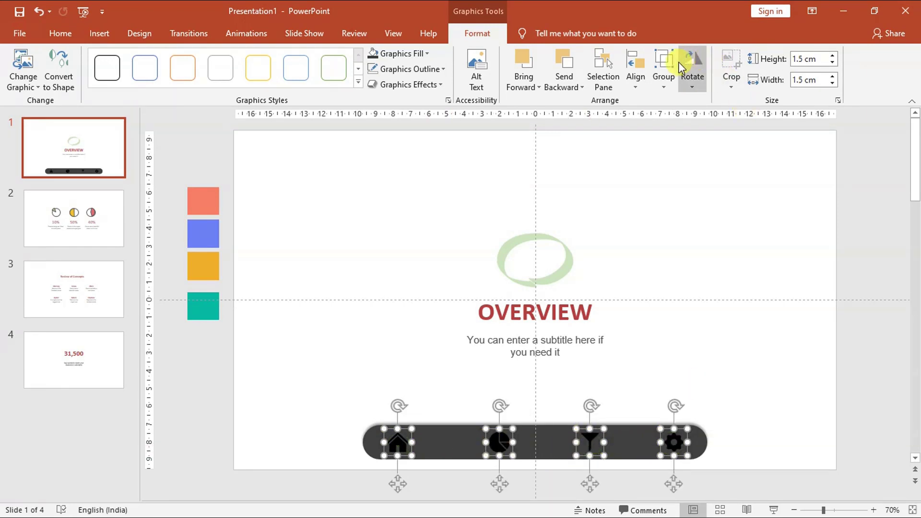
Step: Make the four bar icons white and 1.2 cm in size
left_click(404, 54)
left_click(372, 84)
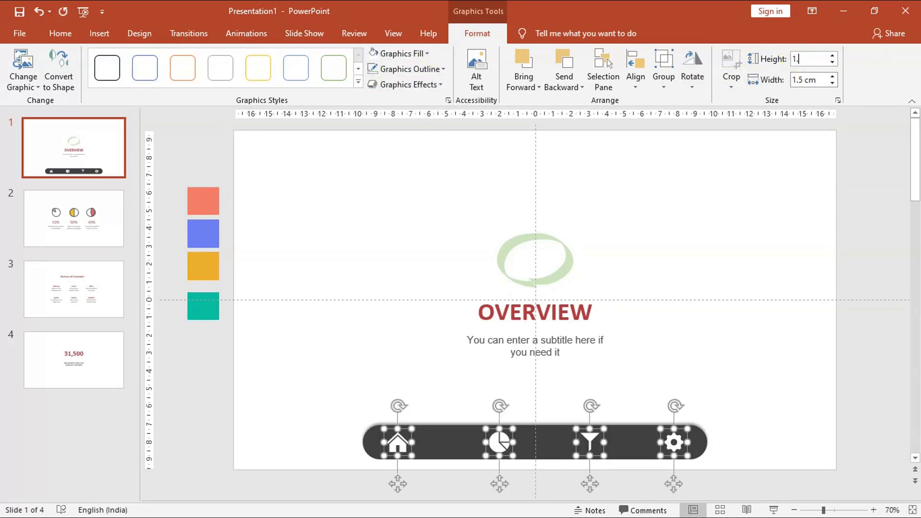
type("1.2")
key("Return")
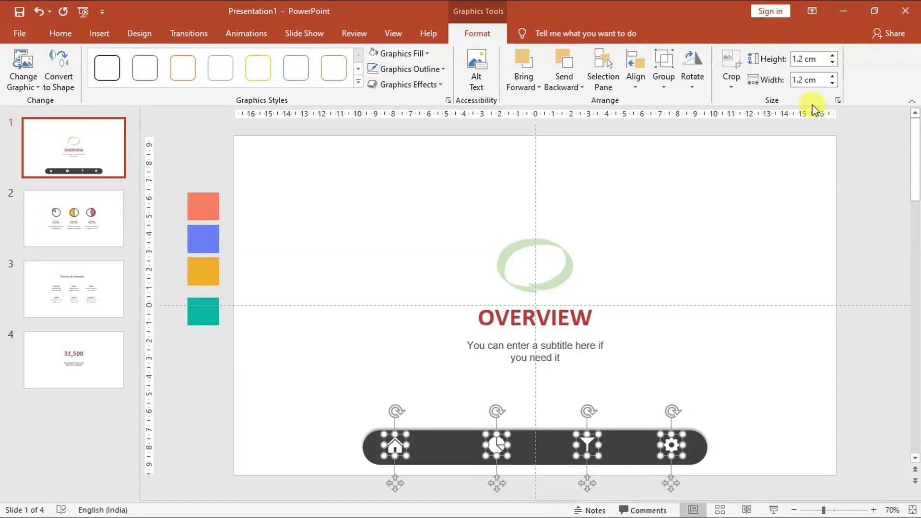
Step: Align the icons to the middle of the dark bar and distribute them horizontally
left_click(636, 77)
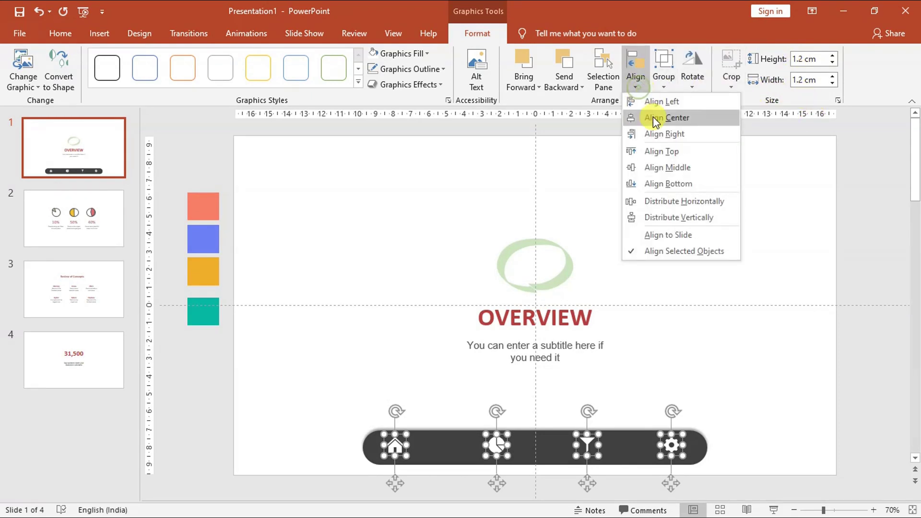
left_click(663, 168)
left_click(536, 438, "shift")
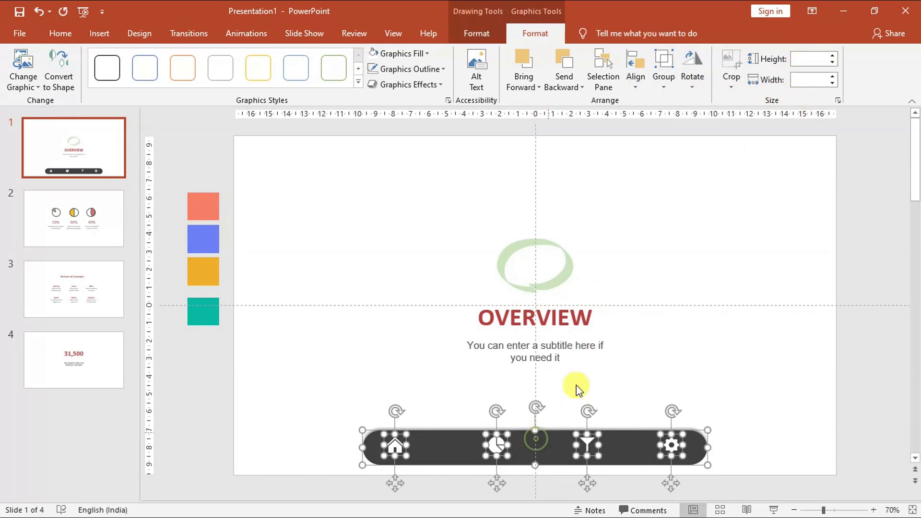
left_click(636, 78)
left_click(662, 168)
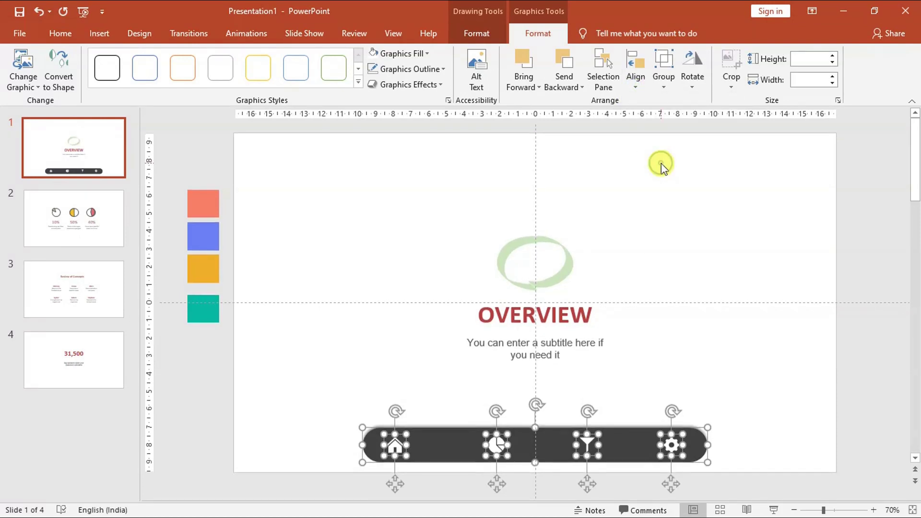
left_click(557, 441, "shift")
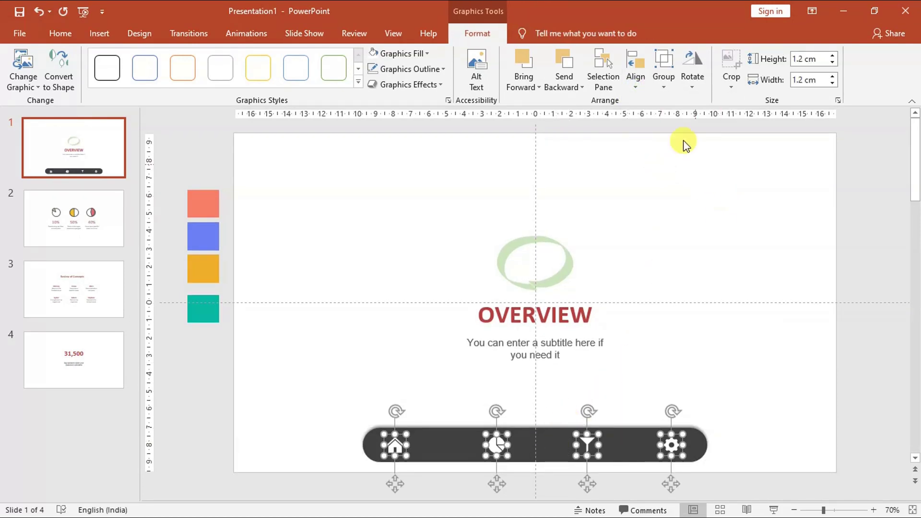
left_click(636, 79)
left_click(691, 202)
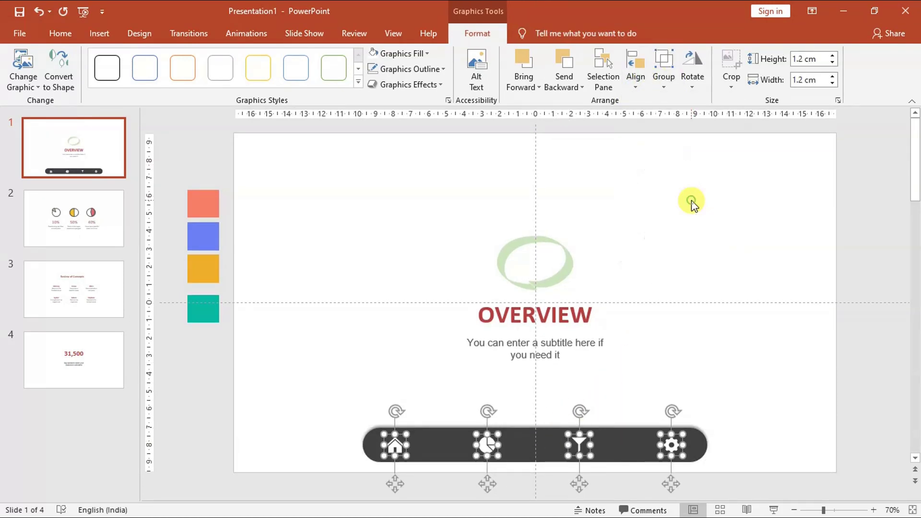
left_click(685, 274)
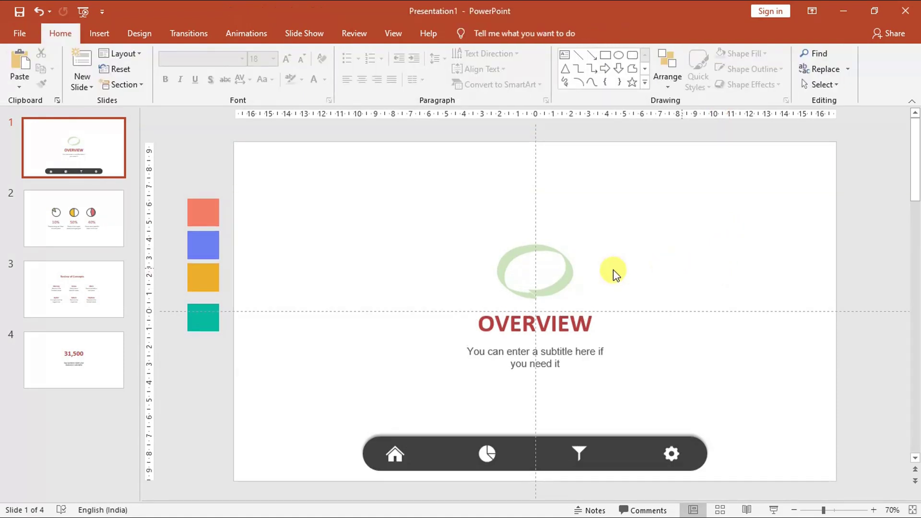
Step: Set the slide background to solid coral, eyedropped from the coral colour square
left_click(139, 33)
left_click(857, 89)
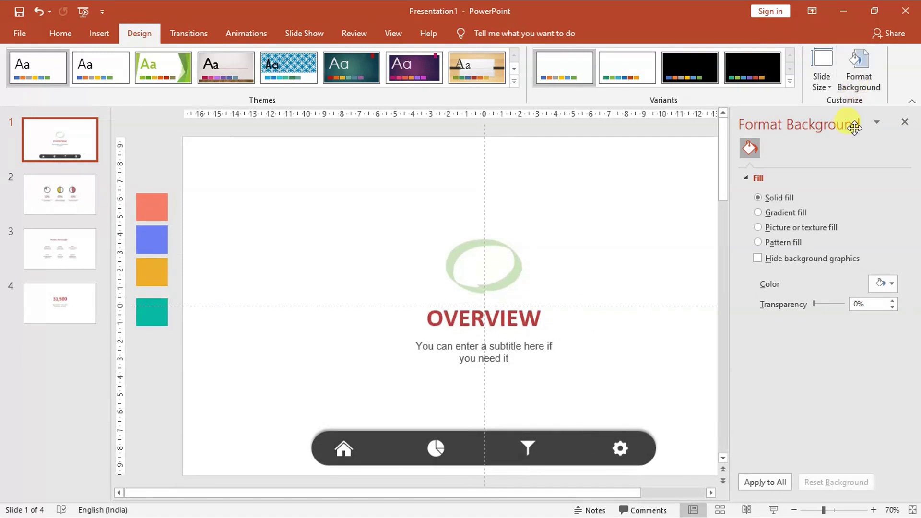
left_click(884, 283)
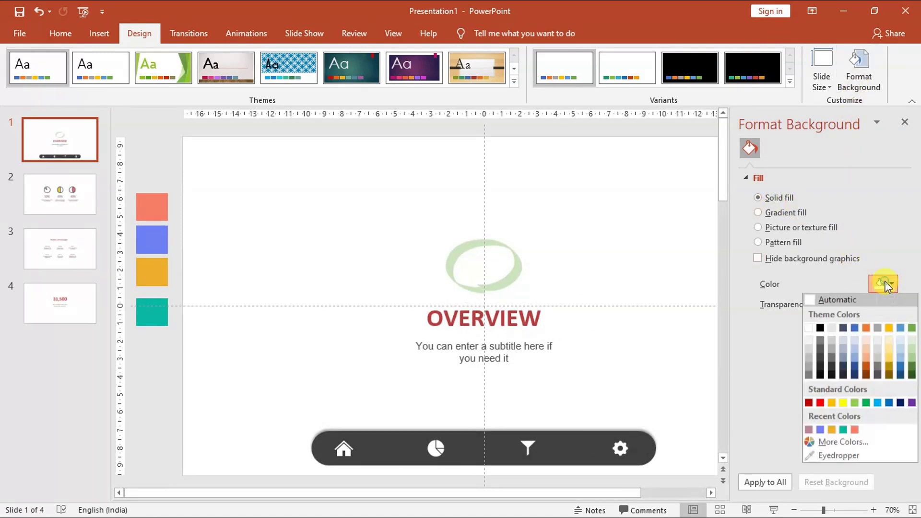
left_click(825, 457)
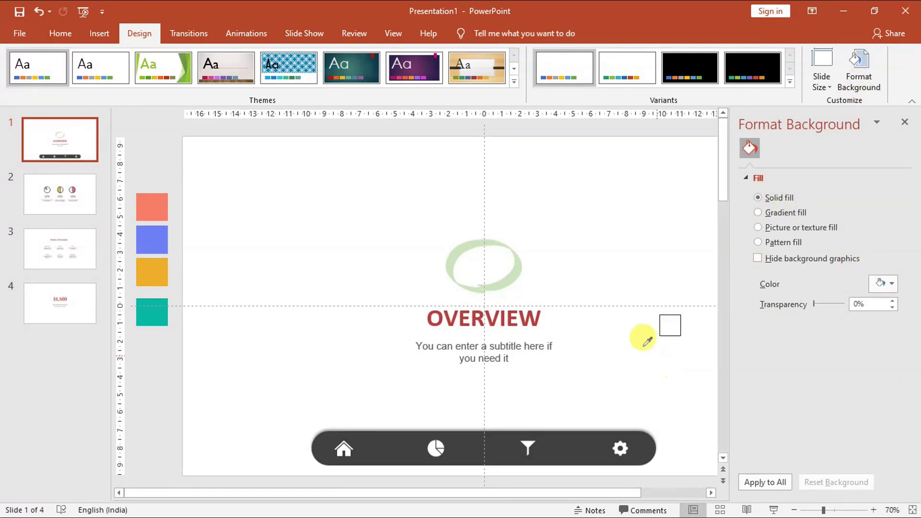
left_click(161, 206)
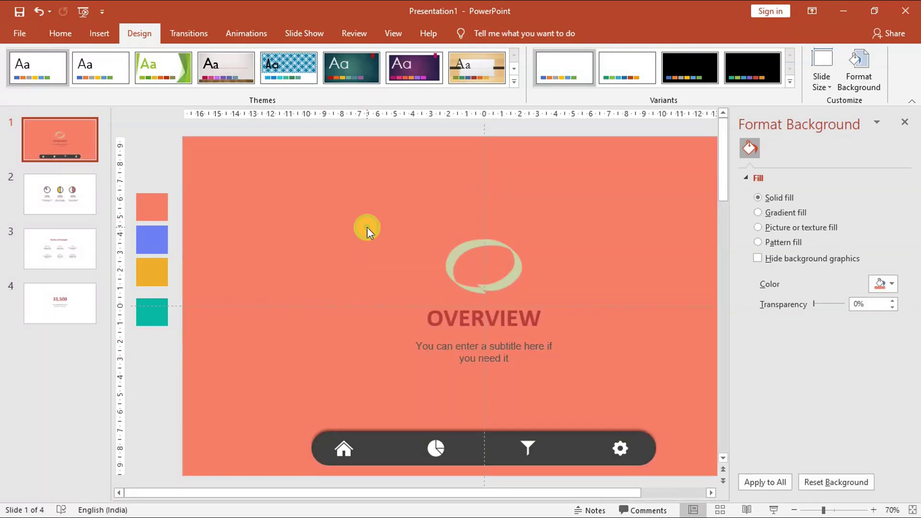
left_click(444, 341)
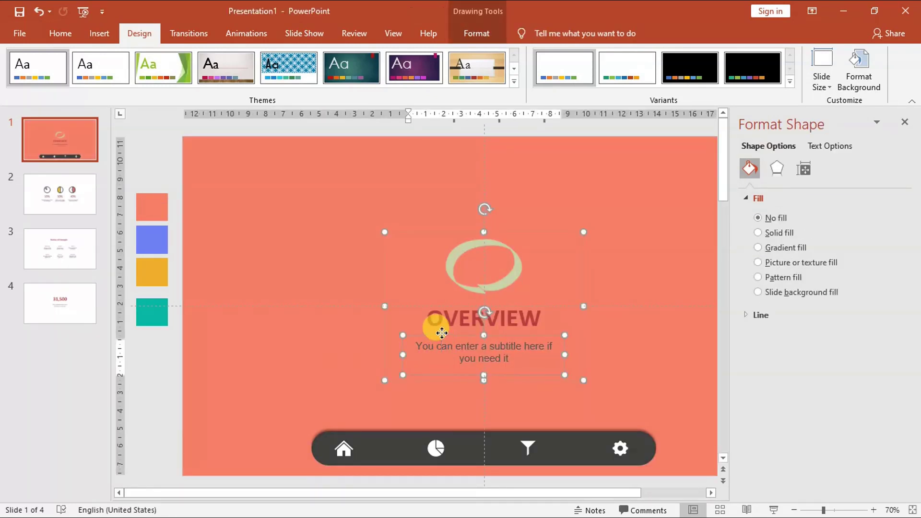
Step: Make the subtitle text black
left_click(61, 33)
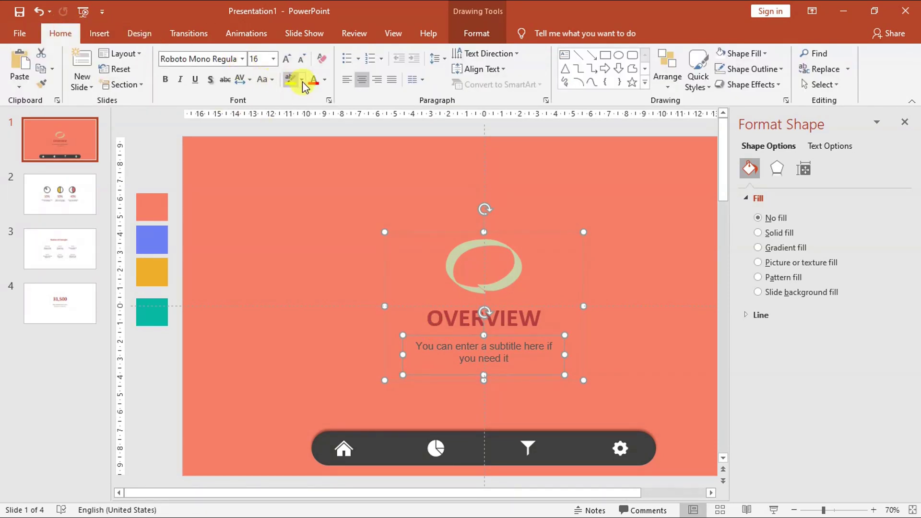
left_click(325, 80)
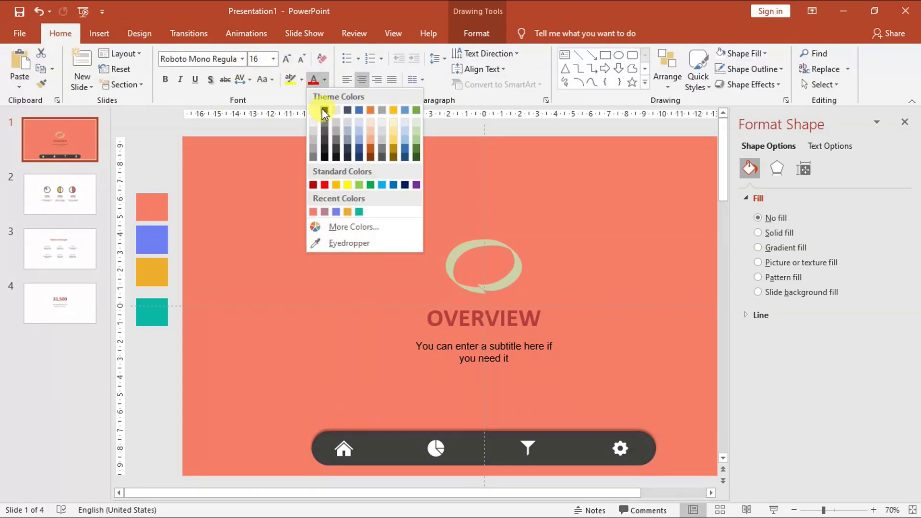
left_click(325, 113)
left_click(322, 144)
Step: Make the OVERVIEW title text white
left_click(437, 310)
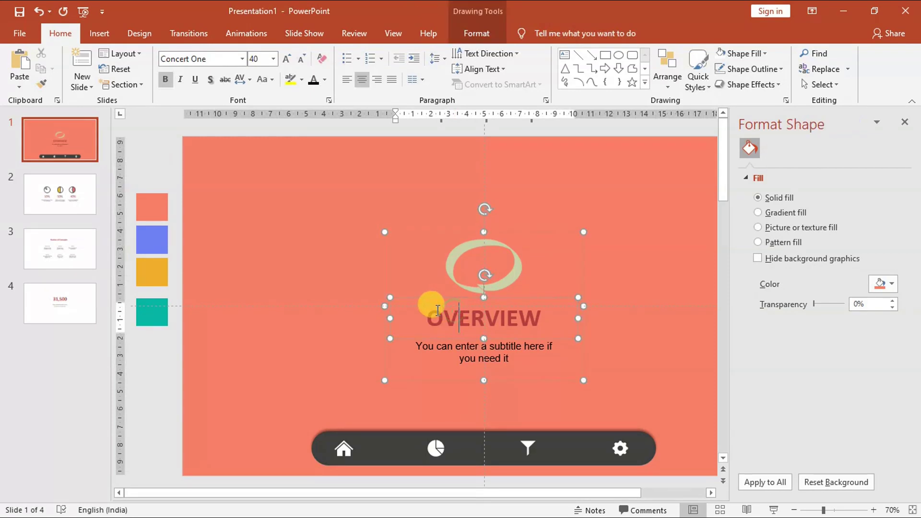
key("Escape")
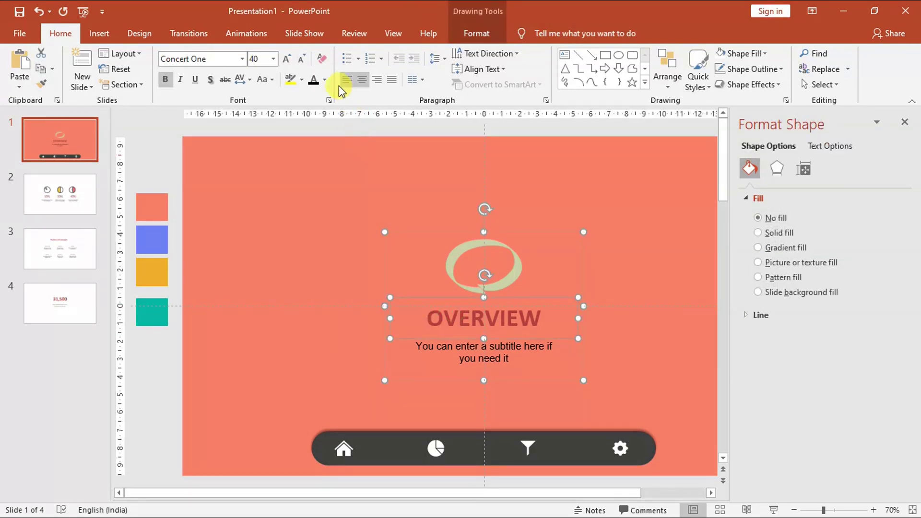
left_click(325, 80)
left_click(317, 109)
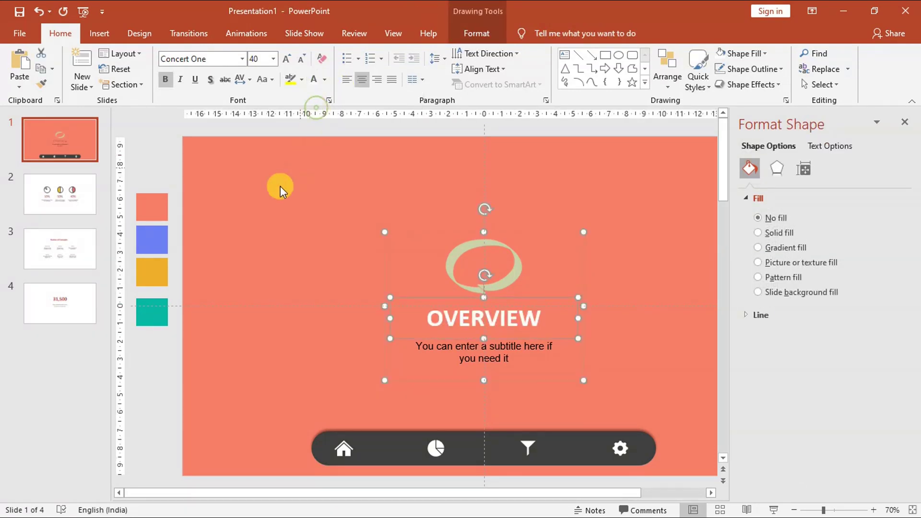
left_click(281, 187)
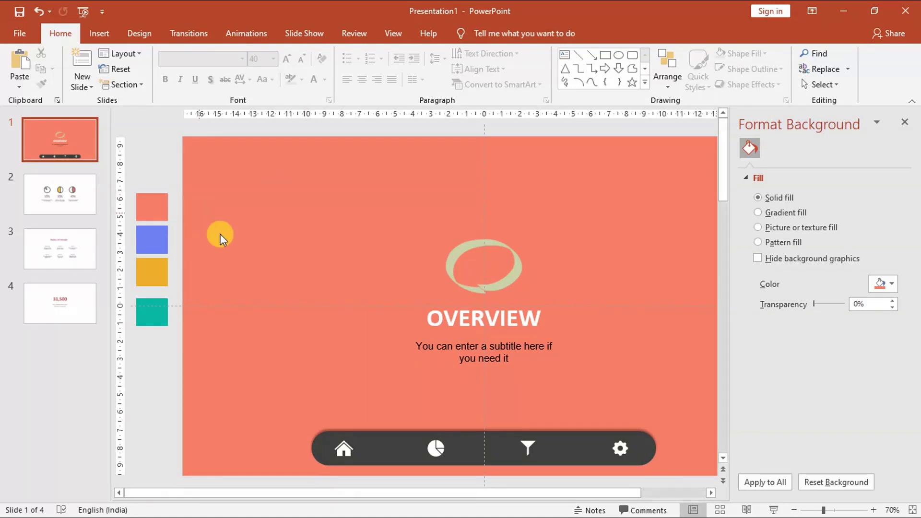
Step: Fill the house icon with the coral sampled from the slide background
left_click(345, 448)
right_click(344, 442)
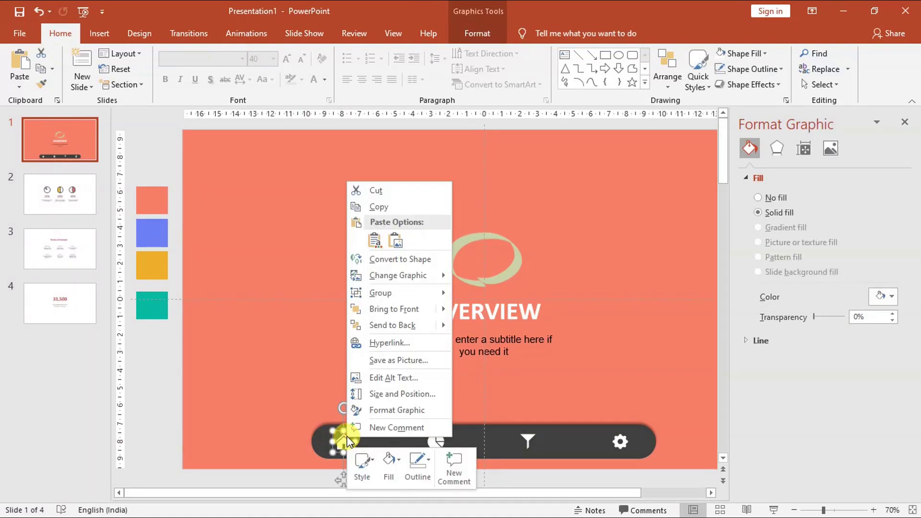
left_click(388, 464)
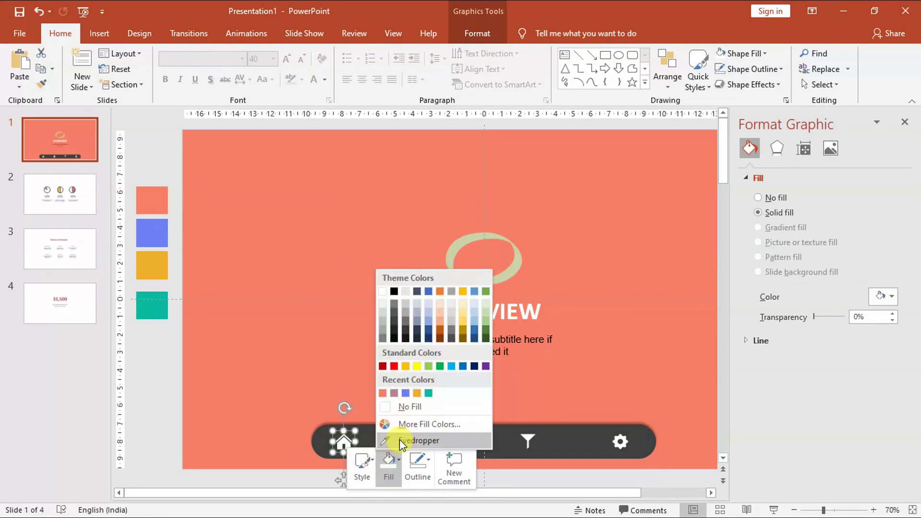
left_click(413, 440)
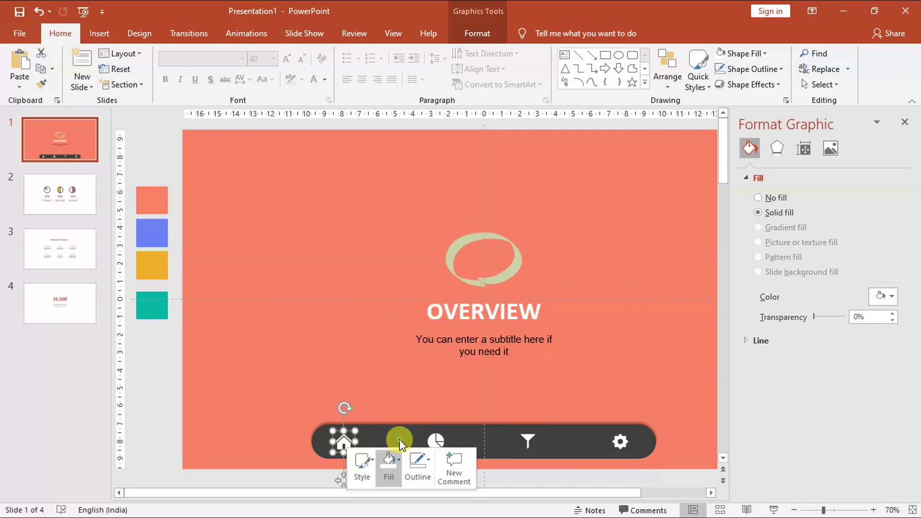
left_click(307, 322)
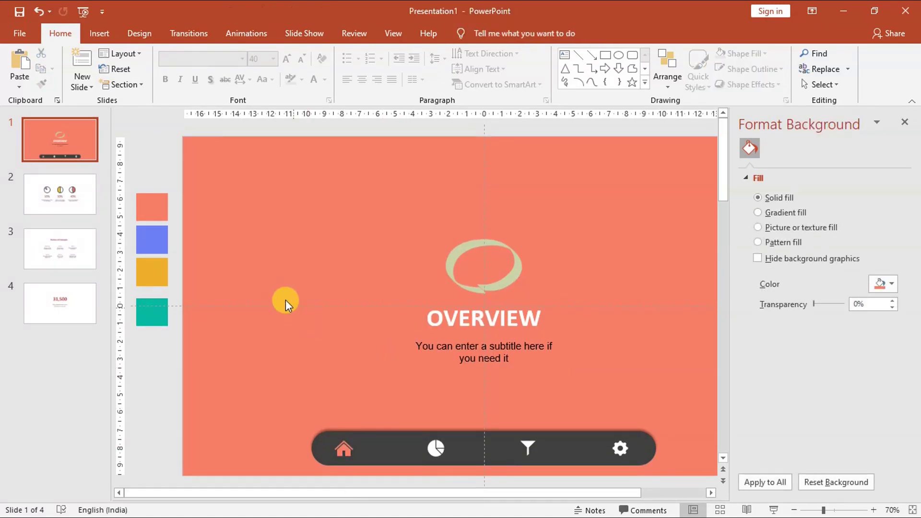
left_click(344, 446)
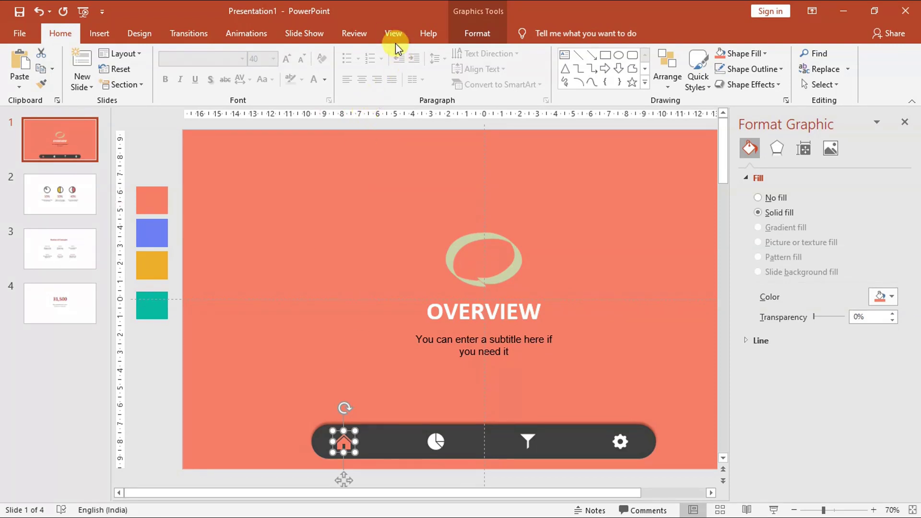
Step: Hyperlink the home icon to slide 1 and the pie-chart icon to slide 2
left_click(101, 34)
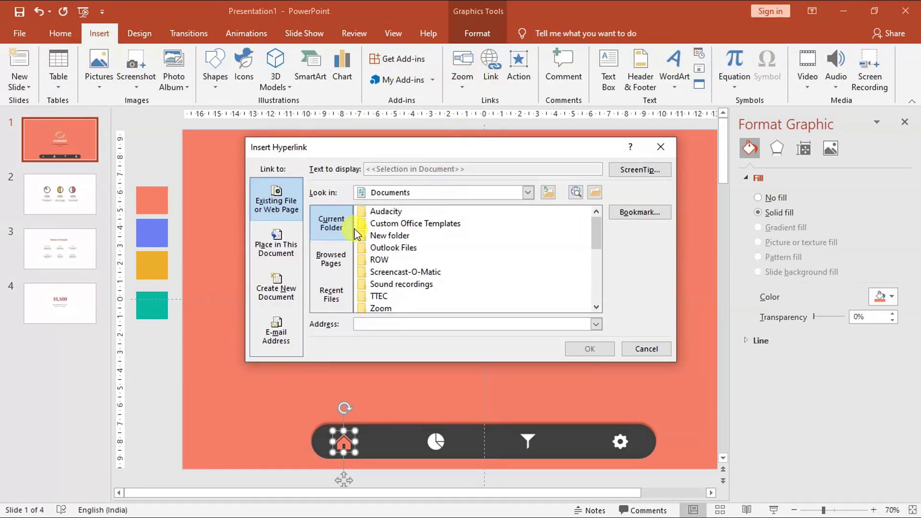
left_click(276, 244)
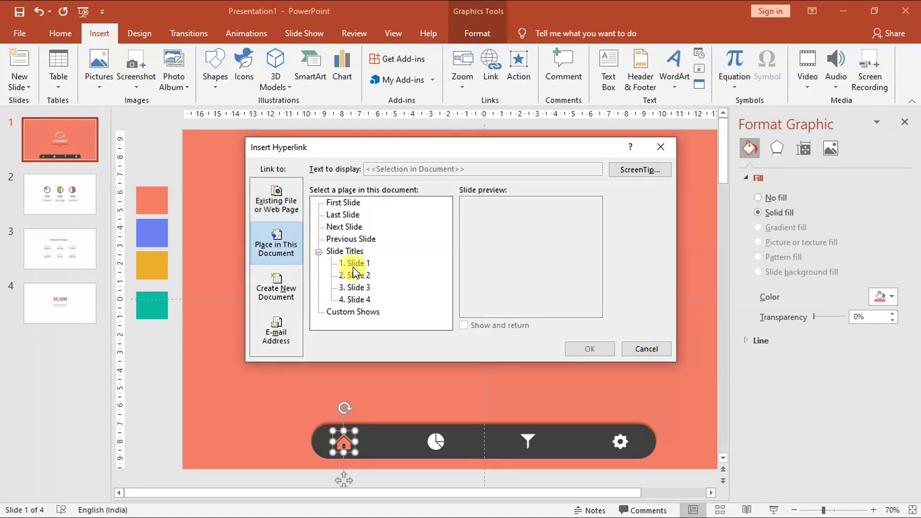
left_click(570, 349)
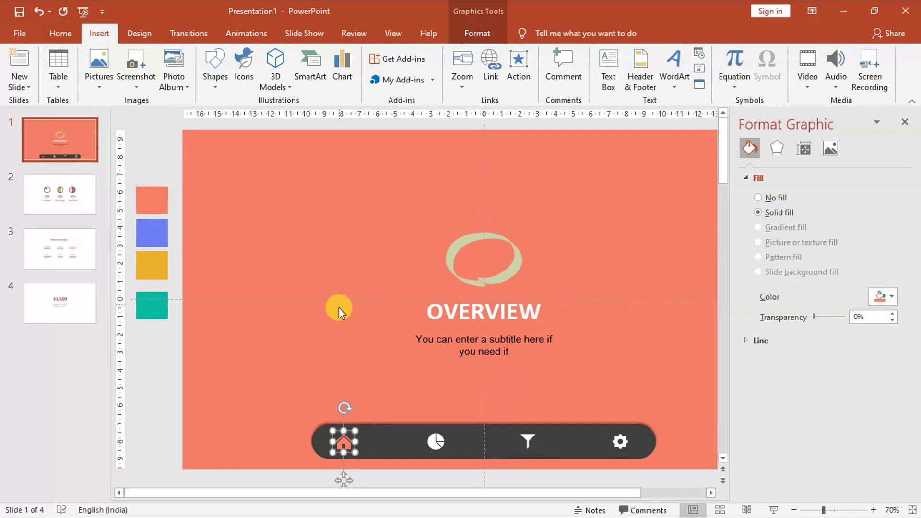
left_click(427, 437)
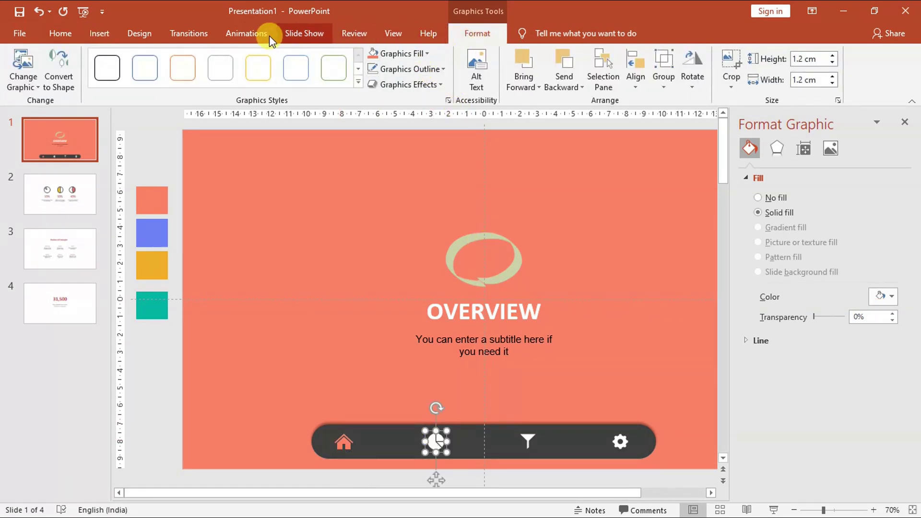
left_click(99, 33)
left_click(487, 74)
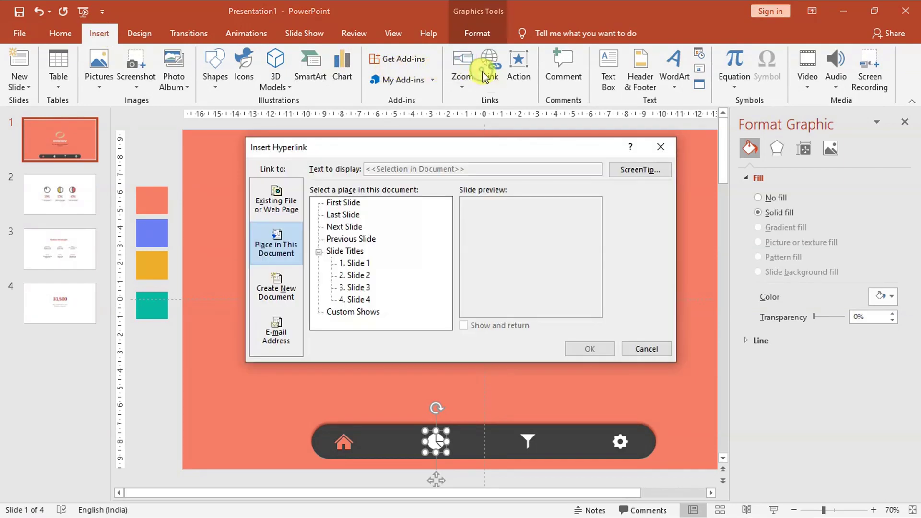
left_click(355, 275)
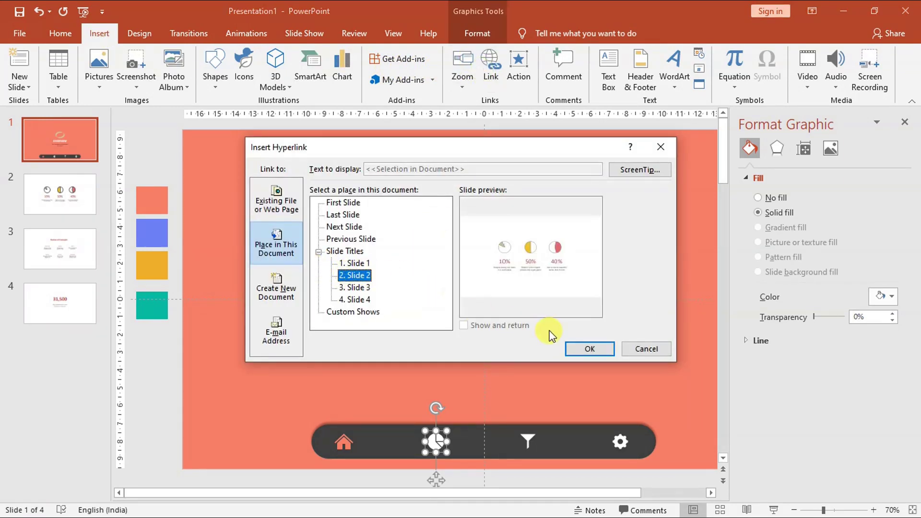
left_click(578, 355)
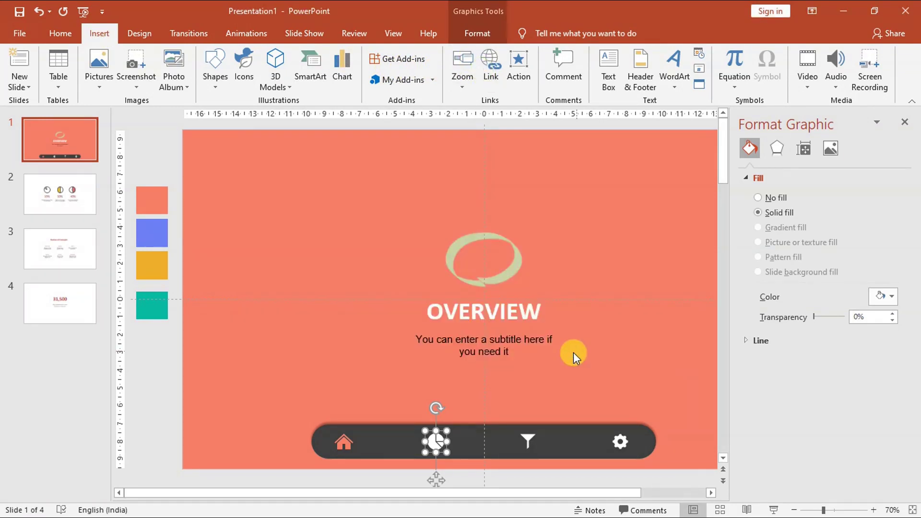
Step: Hyperlink the funnel icon to slide 3 and the gear icon to slide 4
left_click(528, 440)
left_click(490, 67)
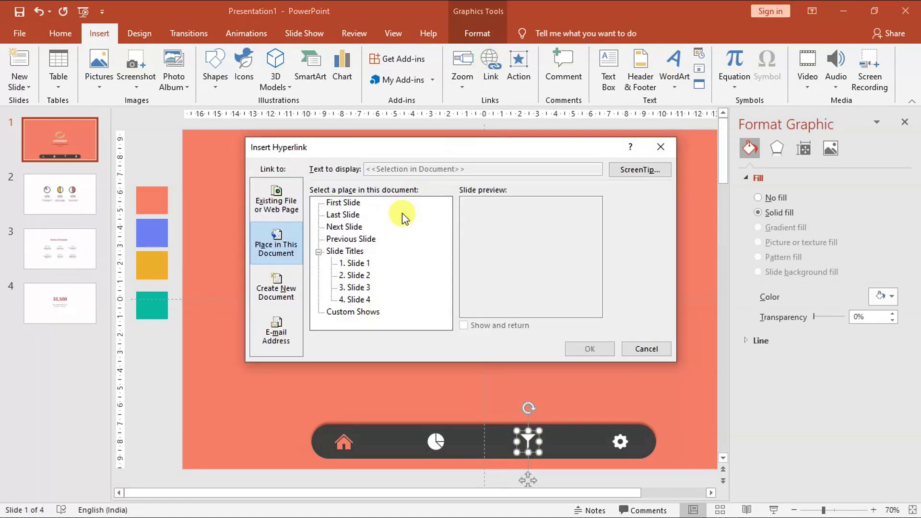
left_click(358, 287)
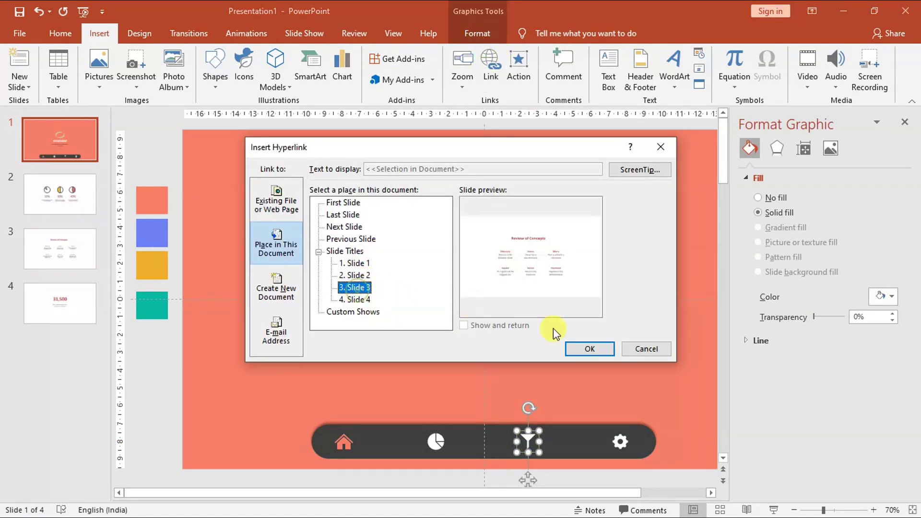
left_click(589, 348)
left_click(619, 440)
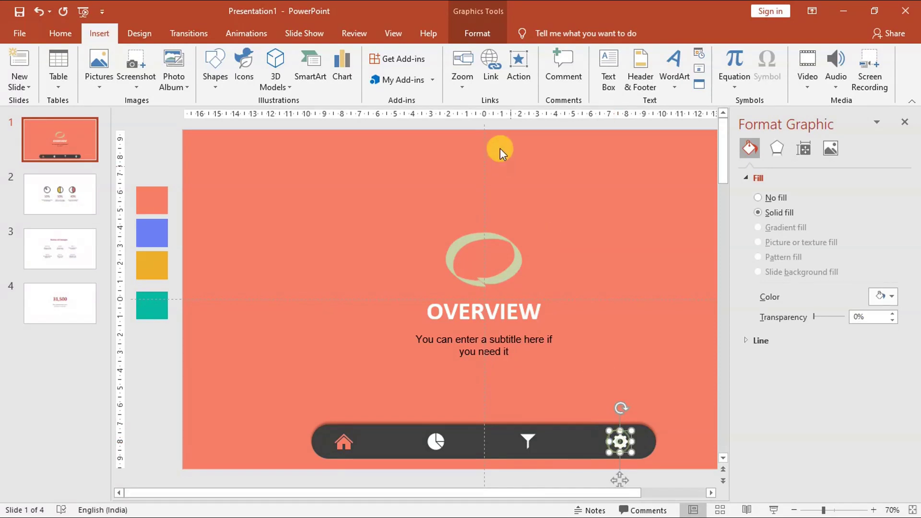
left_click(490, 72)
left_click(355, 299)
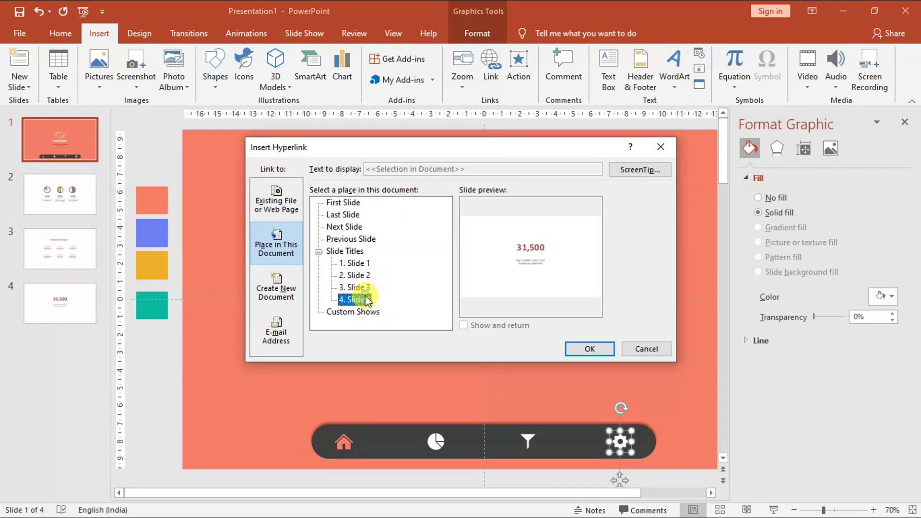
left_click(589, 349)
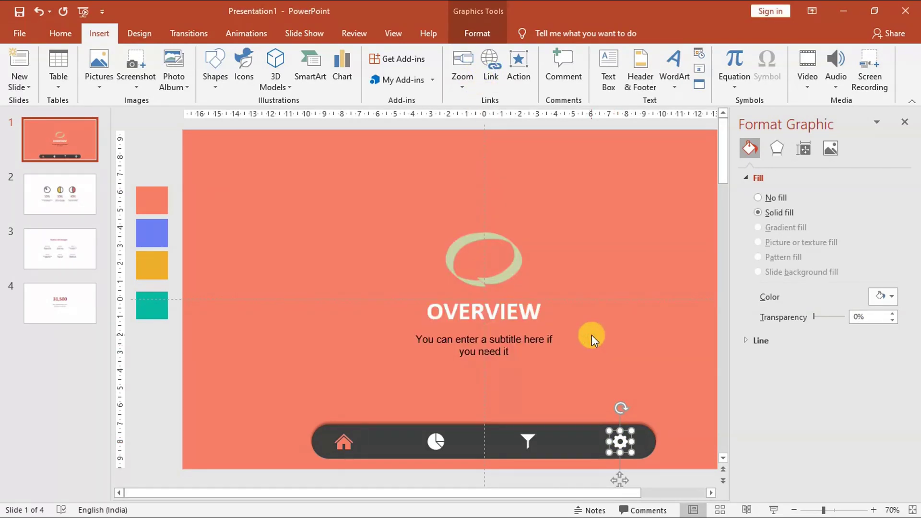
left_click(587, 260)
Step: Test that the pie-chart icon links to slide 2, then return to slide 1
left_click(345, 450)
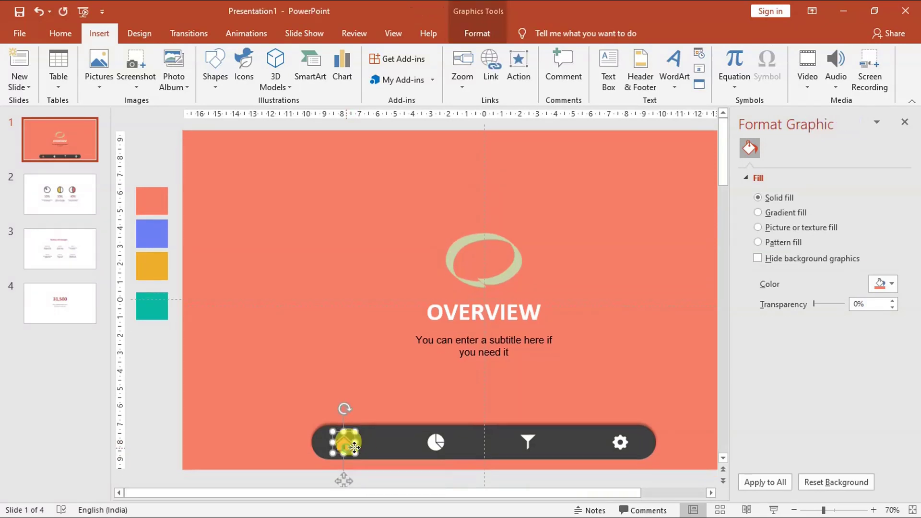
left_click(441, 441, "ctrl")
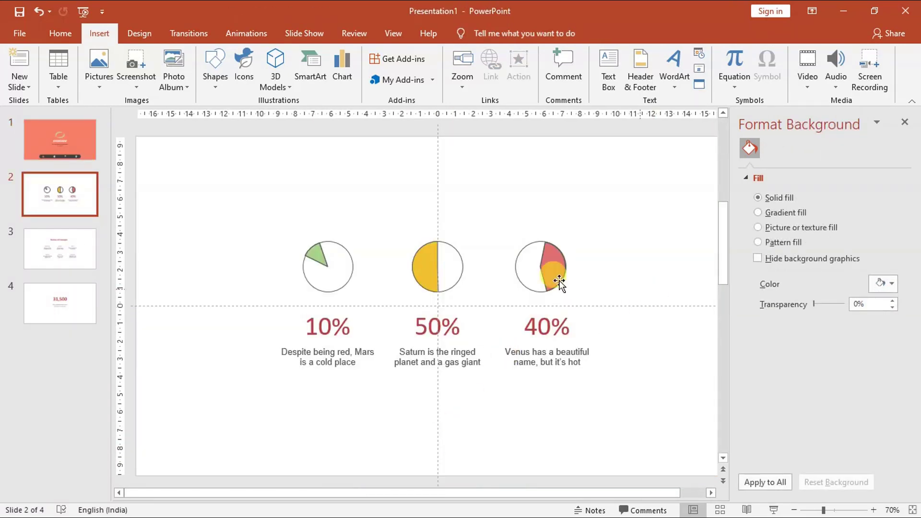
left_click(62, 152)
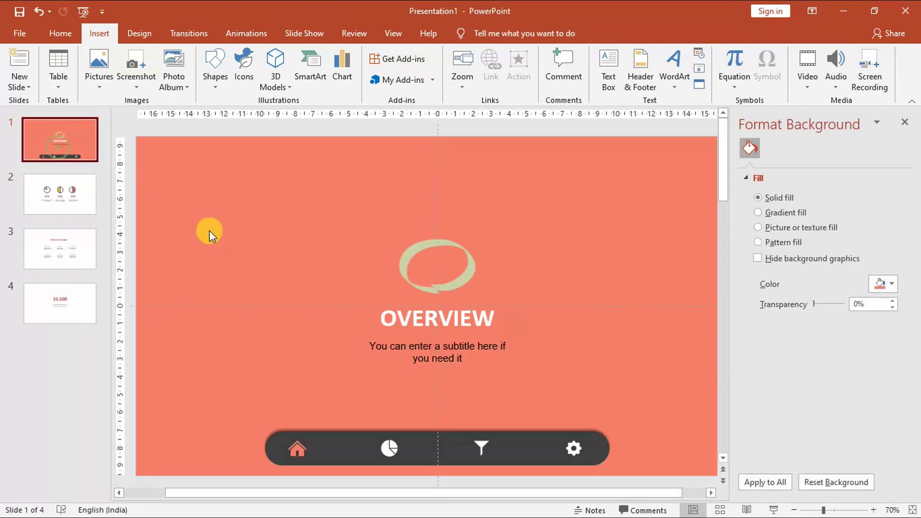
Step: Select the entire dark nav bar together with all four icons on slide 1
left_click(385, 447)
left_click(479, 441, "shift")
right_click(479, 441)
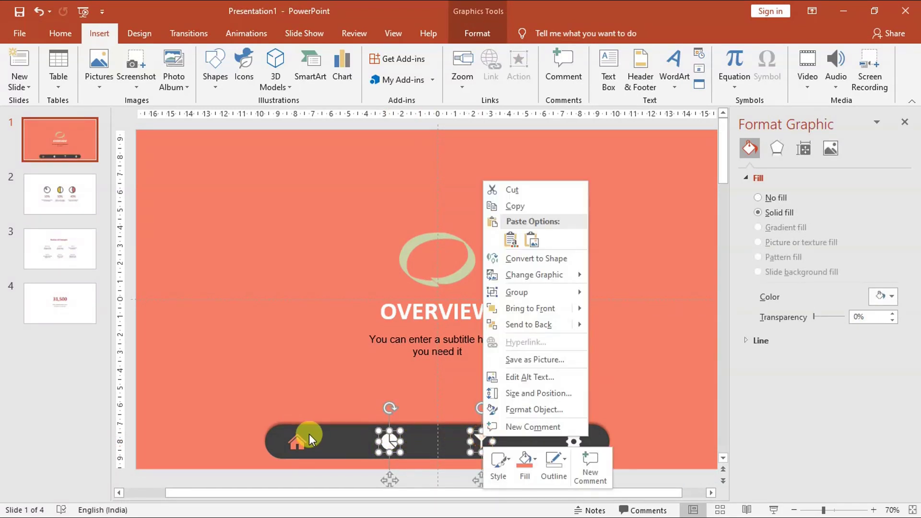
key("Escape")
left_click(186, 399)
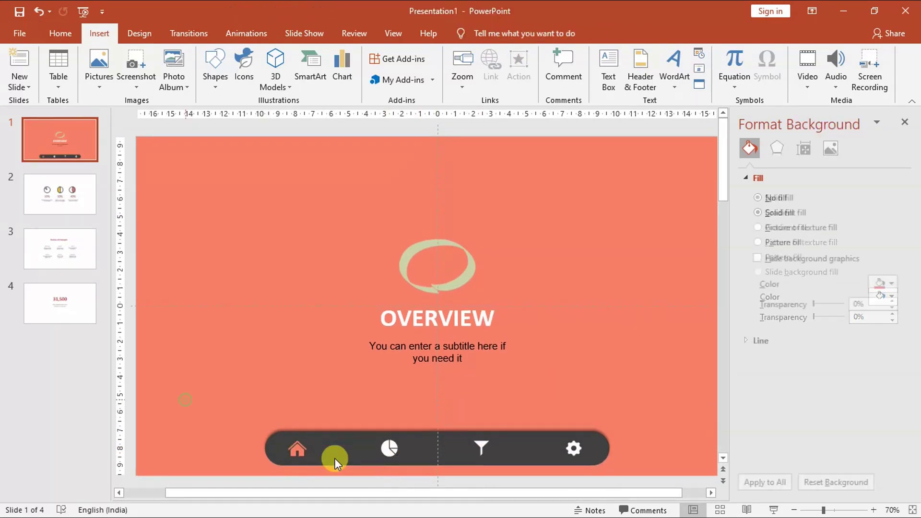
left_click_drag(334, 459, 643, 479)
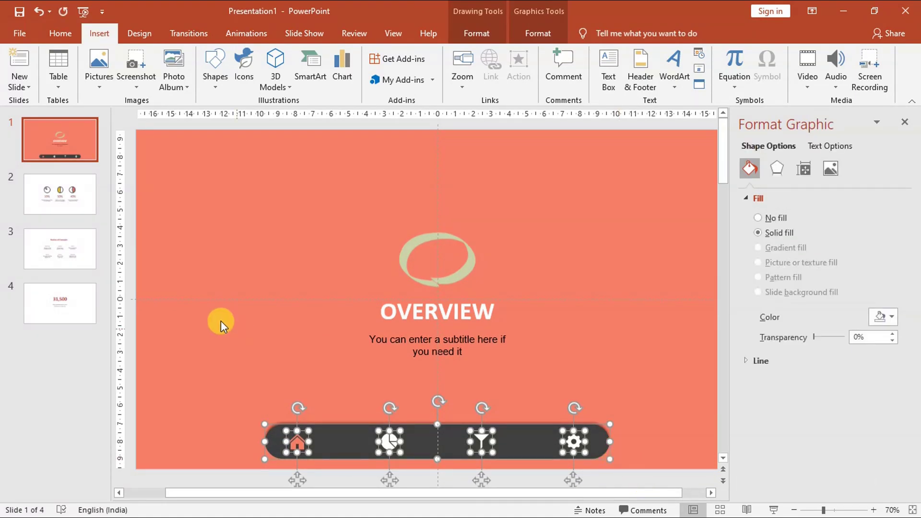
Step: Paste the copied nav bar with its four linked icons onto slide 2
left_click(58, 200)
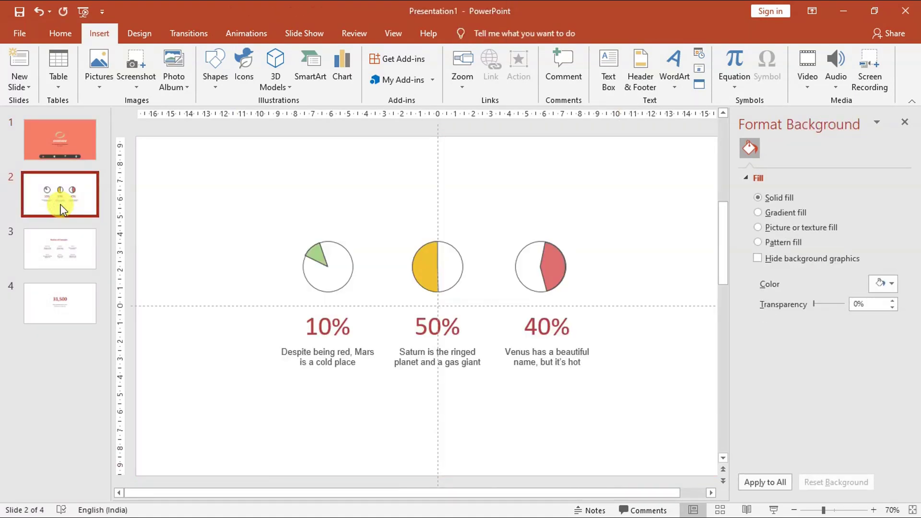
key("ctrl+v")
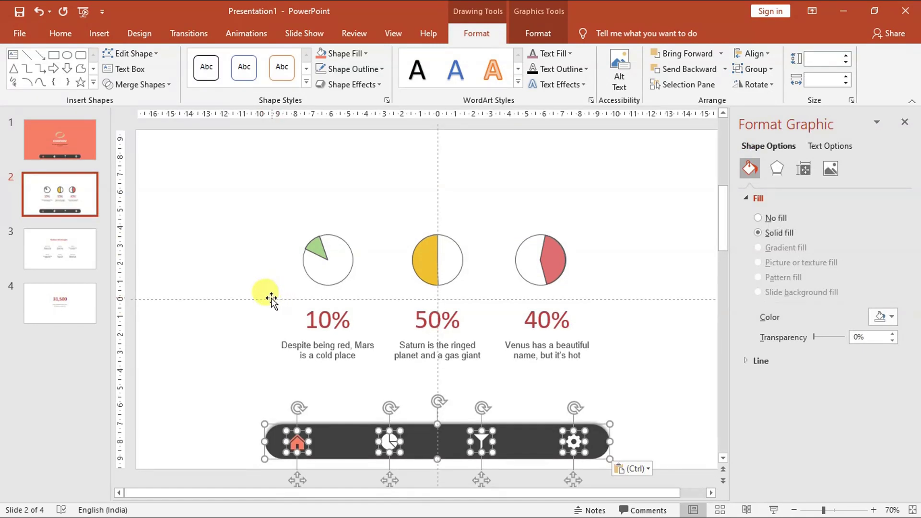
left_click(236, 376)
Step: Recolour the pasted bar's home icon with a white fill
left_click(297, 439)
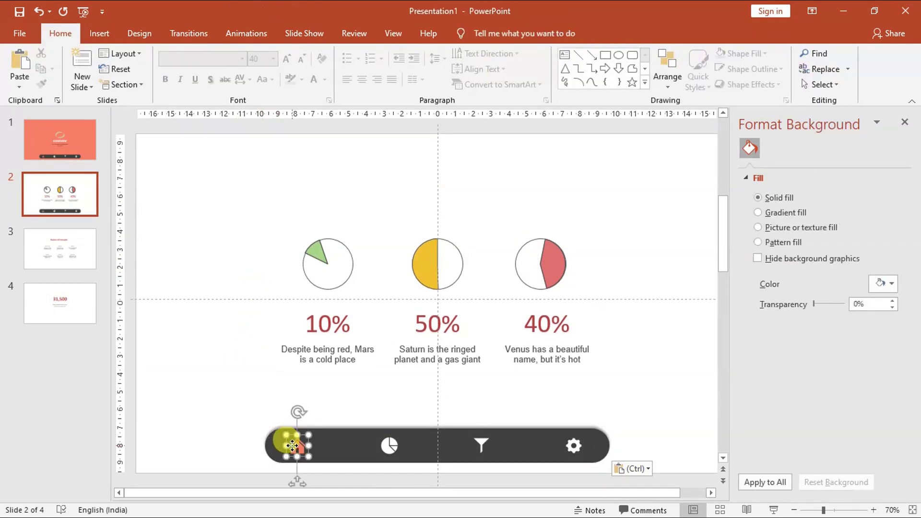
right_click(300, 440)
left_click(343, 464)
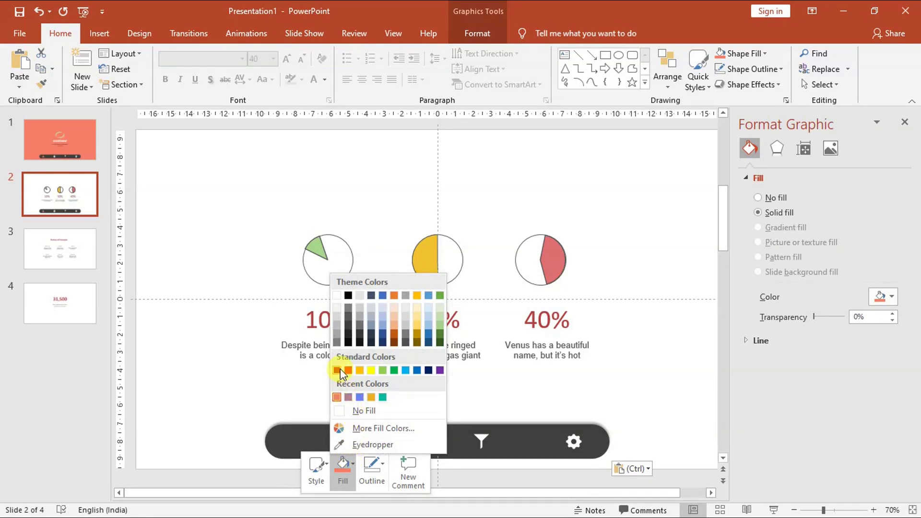
left_click(338, 300)
left_click(253, 372)
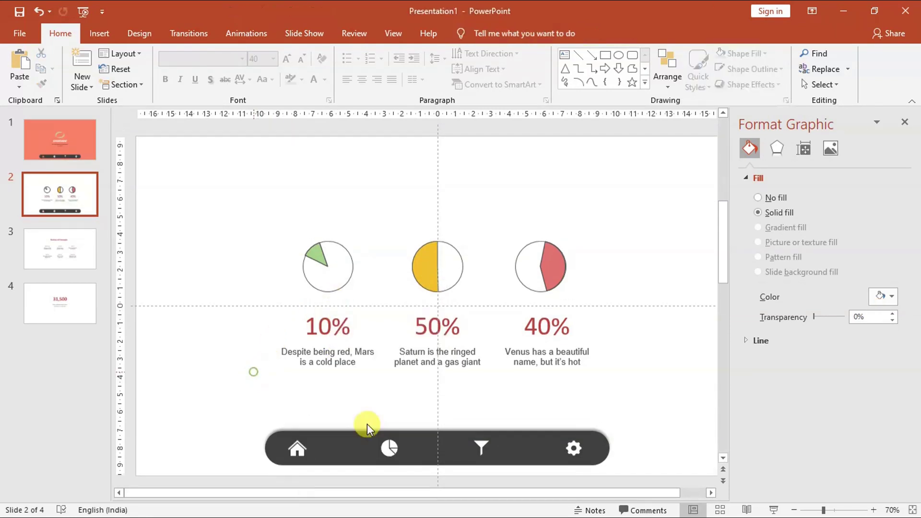
left_click(385, 447)
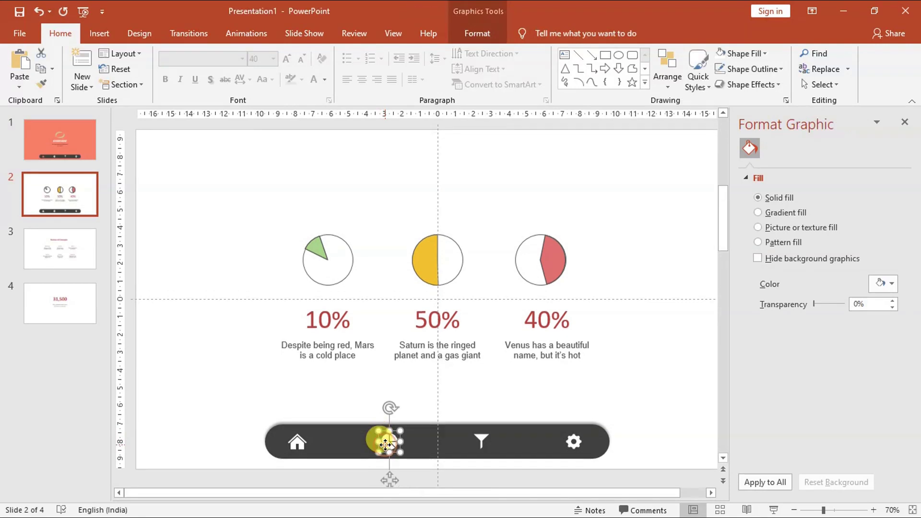